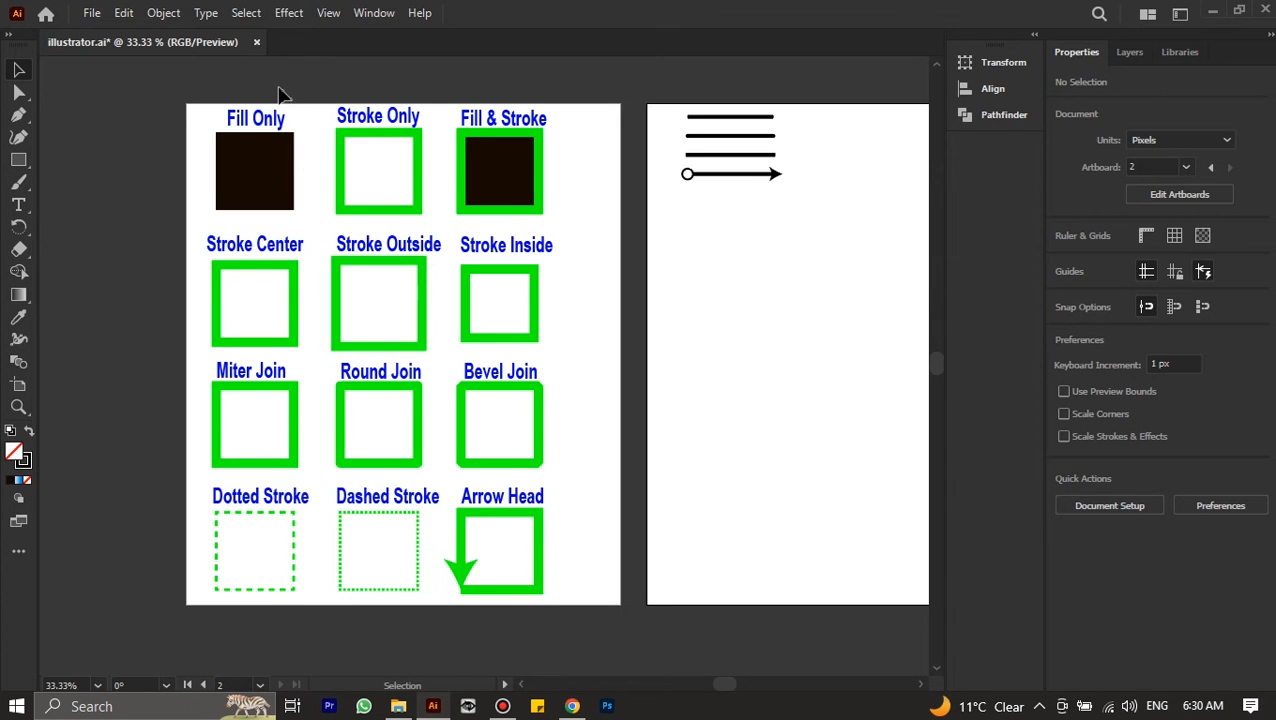
# Switch the workspace to Essentials Classic
pyautogui.click(369, 15)
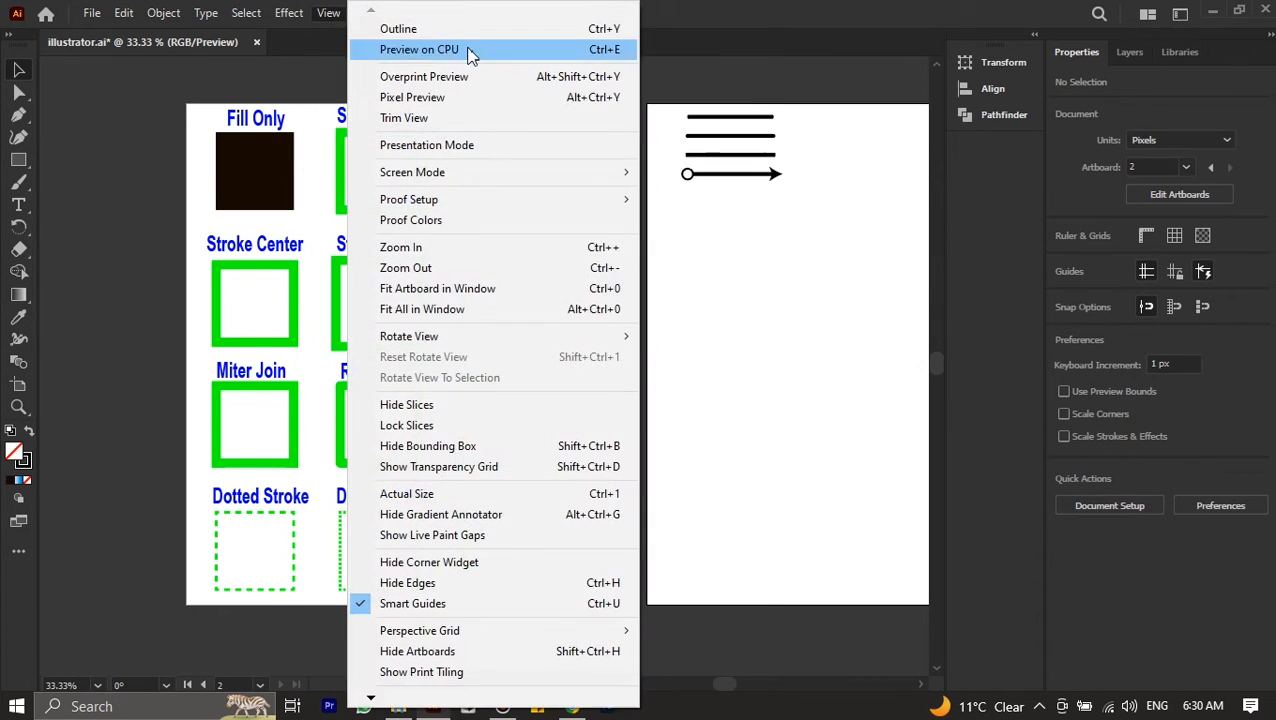
pyautogui.click(338, 15)
pyautogui.click(375, 15)
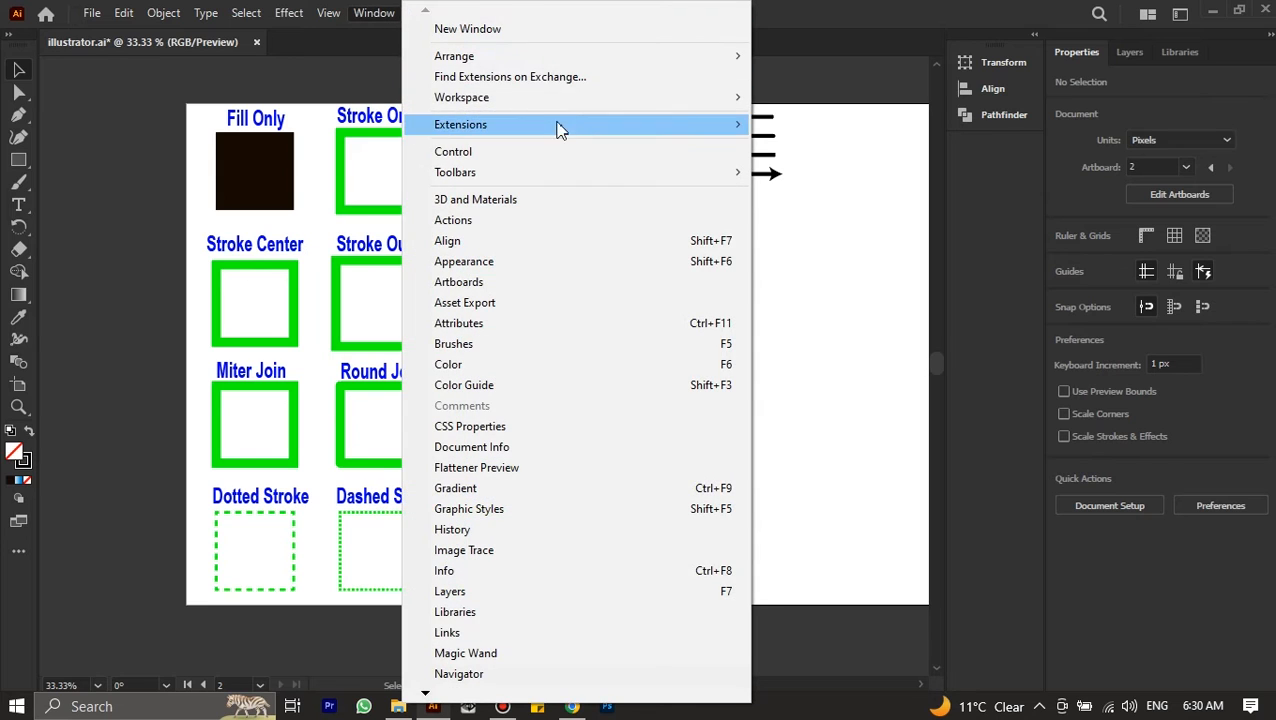
pyautogui.moveTo(601, 109)
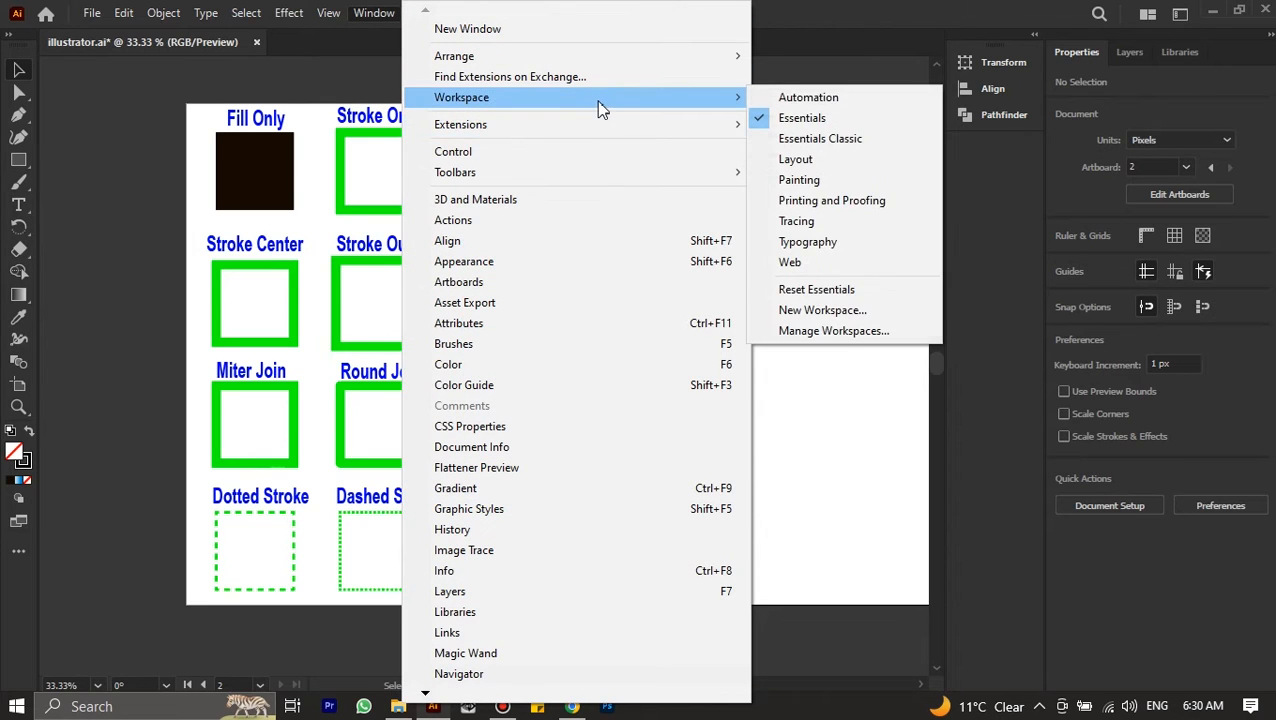
pyautogui.click(823, 140)
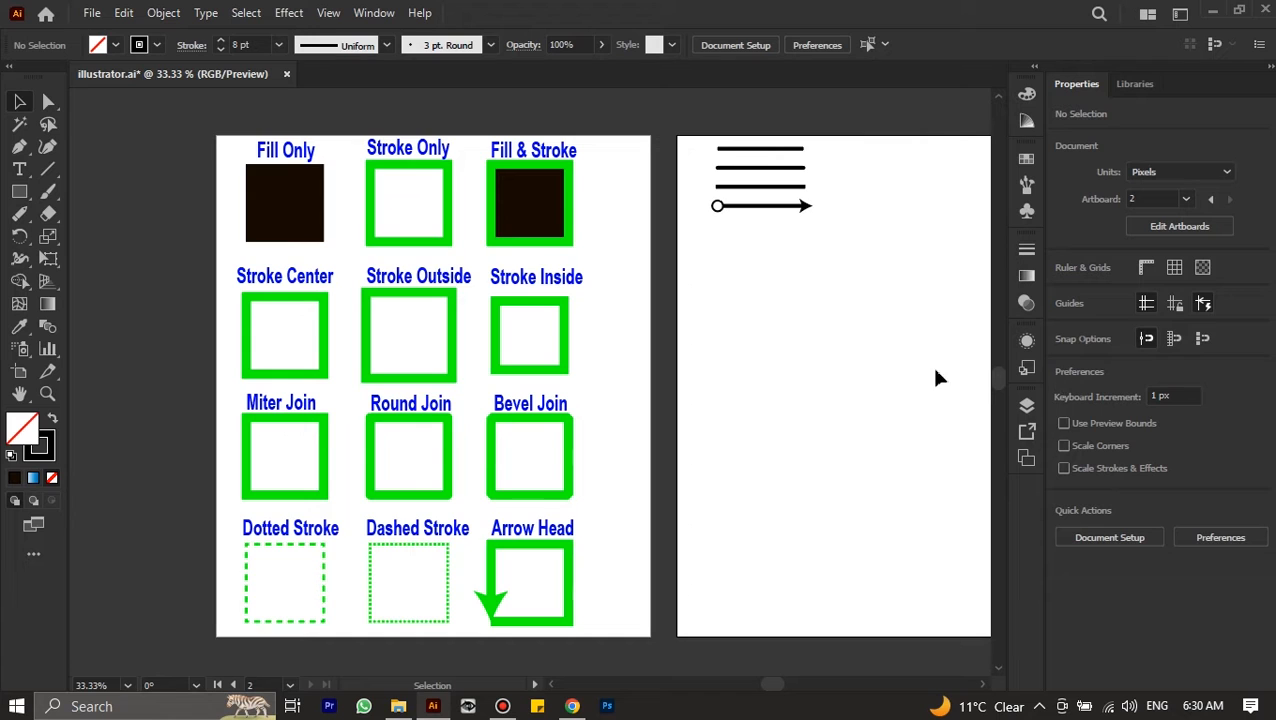
# Try an orange fill on the Fill Only square and undo the colour change
pyautogui.scroll(1, 305, 226)
pyautogui.click(306, 229)
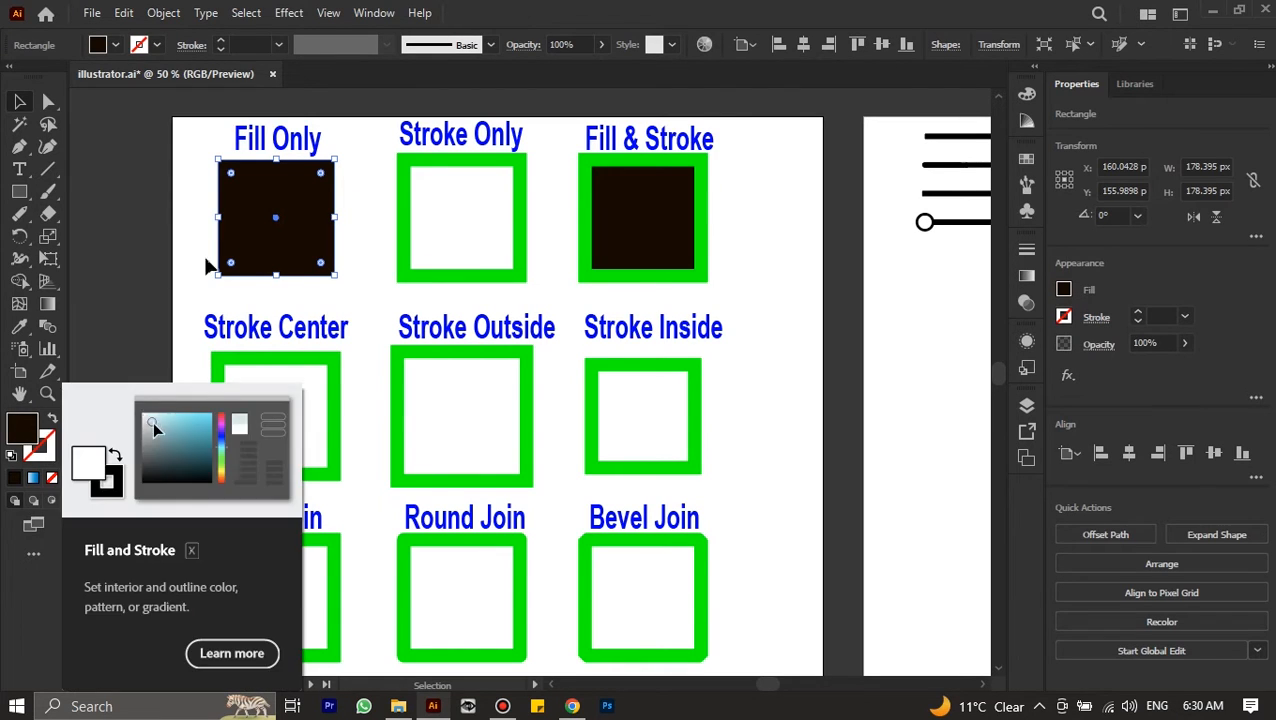
pyautogui.doubleClick(24, 430)
pyautogui.write('ff6d00')
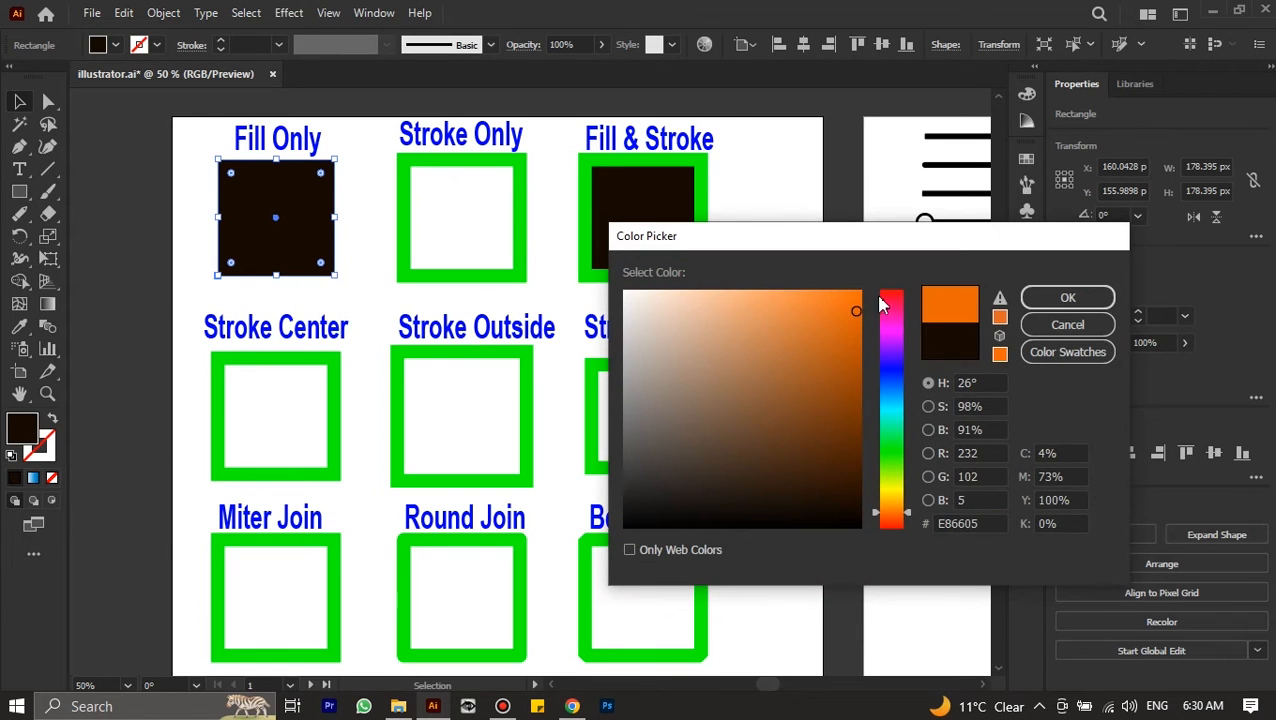
pyautogui.click(1067, 297)
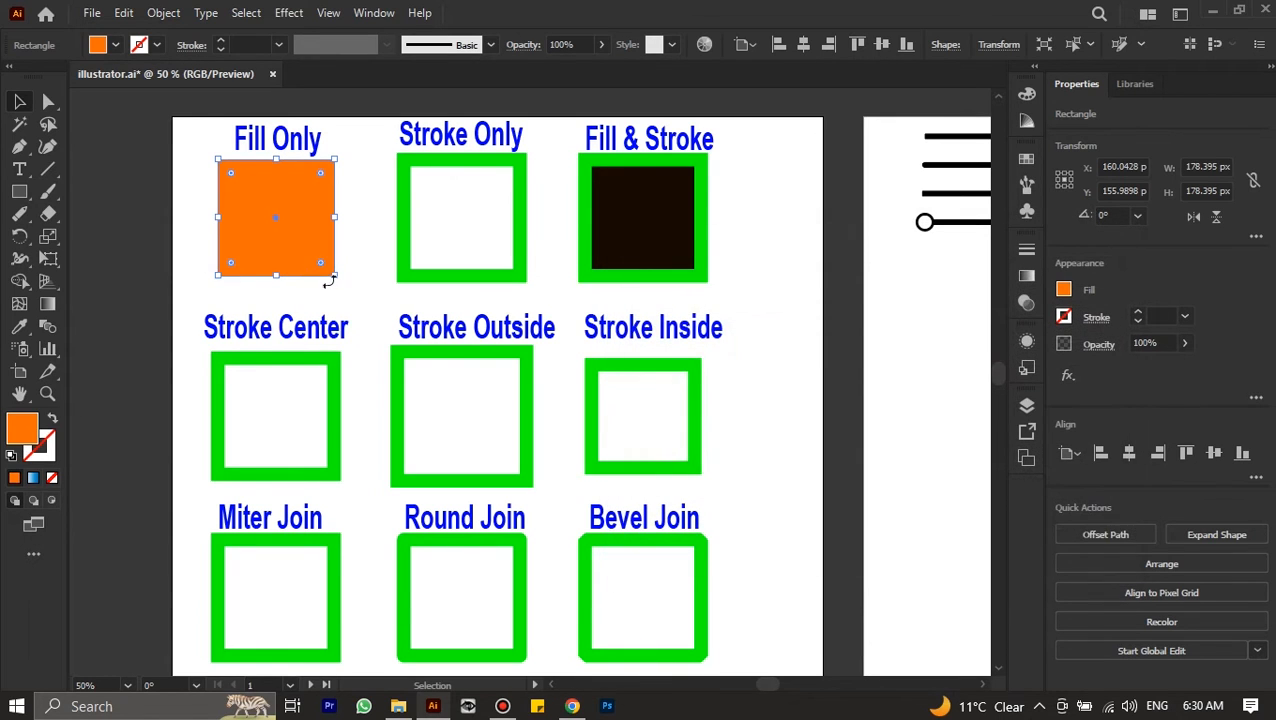
pyautogui.hotkey('ctrl', 'z')
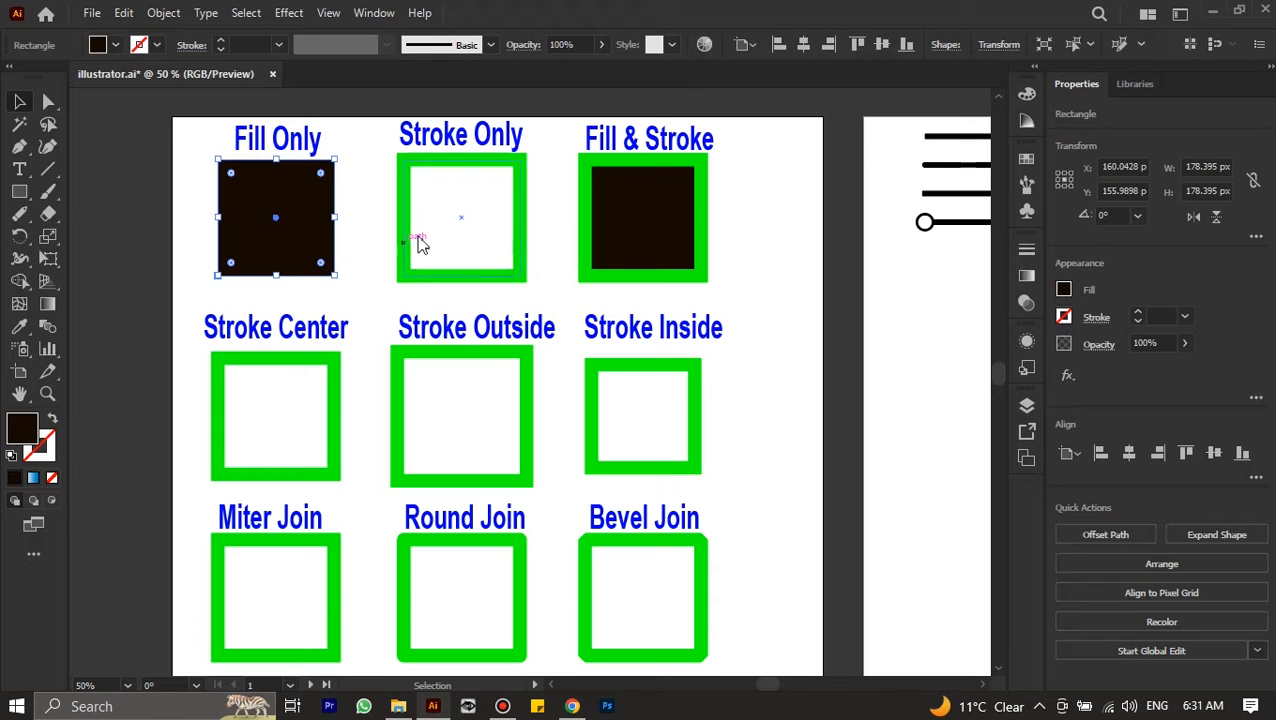
# Inspect the fill and stroke settings of the Stroke Only square and the Fill & Stroke square
pyautogui.click(406, 204)
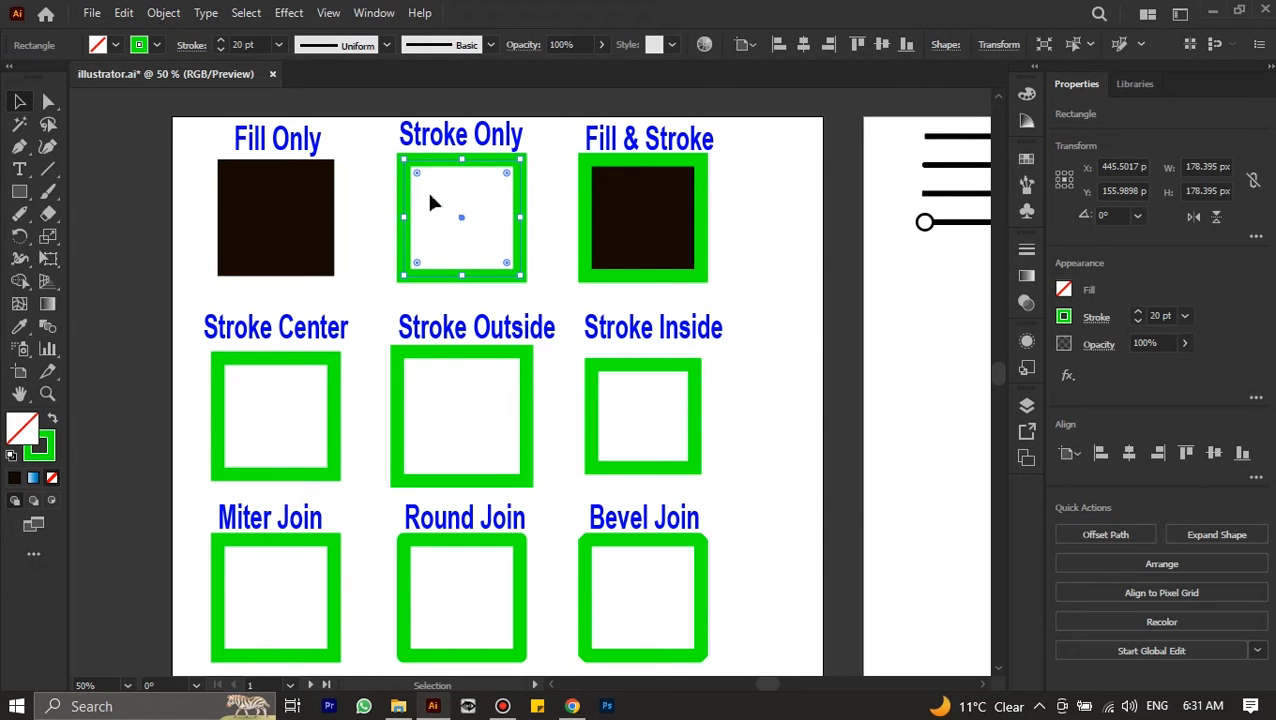
pyautogui.click(438, 196)
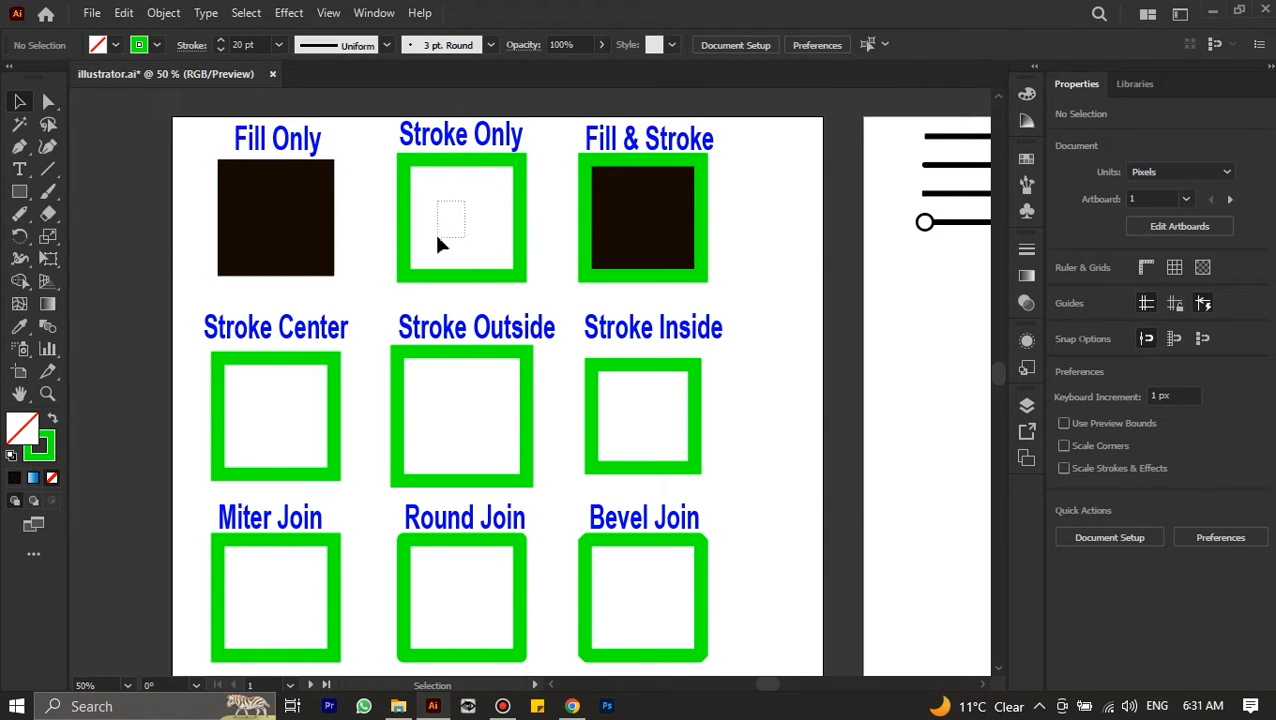
pyautogui.moveTo(402, 156)
pyautogui.mouseDown()
pyautogui.moveTo(393, 194)
pyautogui.moveTo(413, 212)
pyautogui.mouseUp()
pyautogui.hotkey('ctrl', 'z')
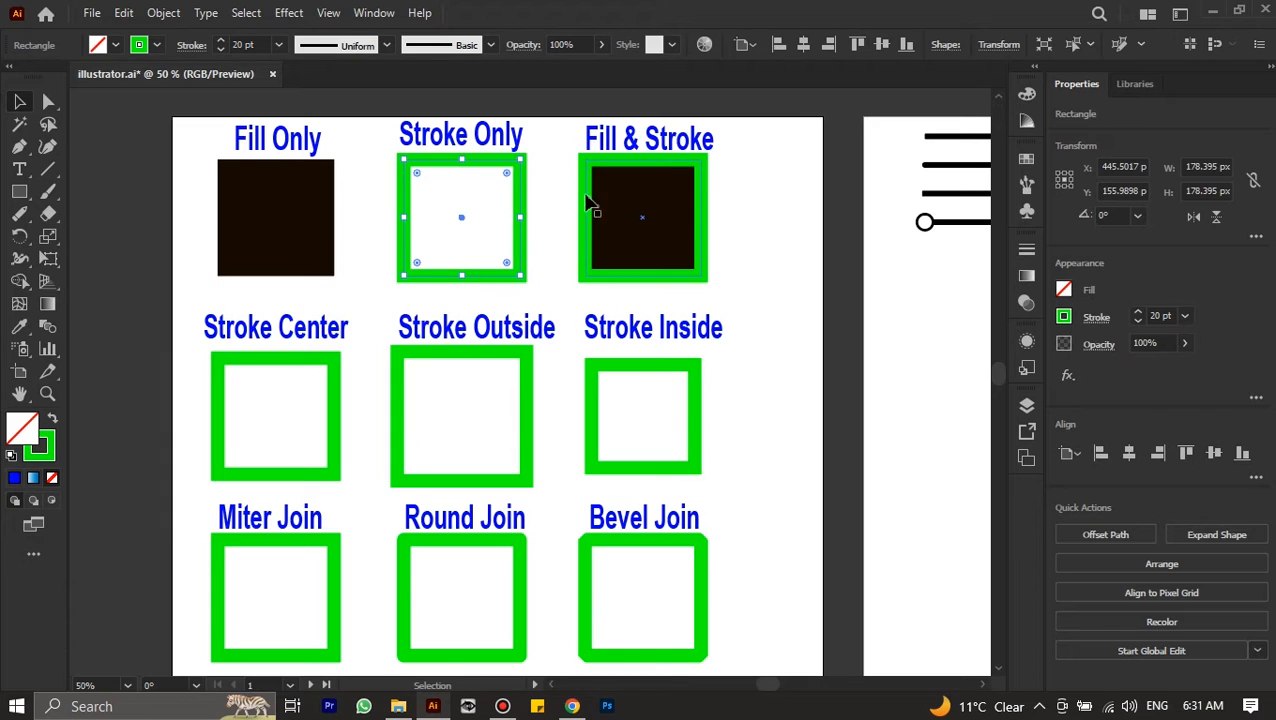
pyautogui.click(592, 195)
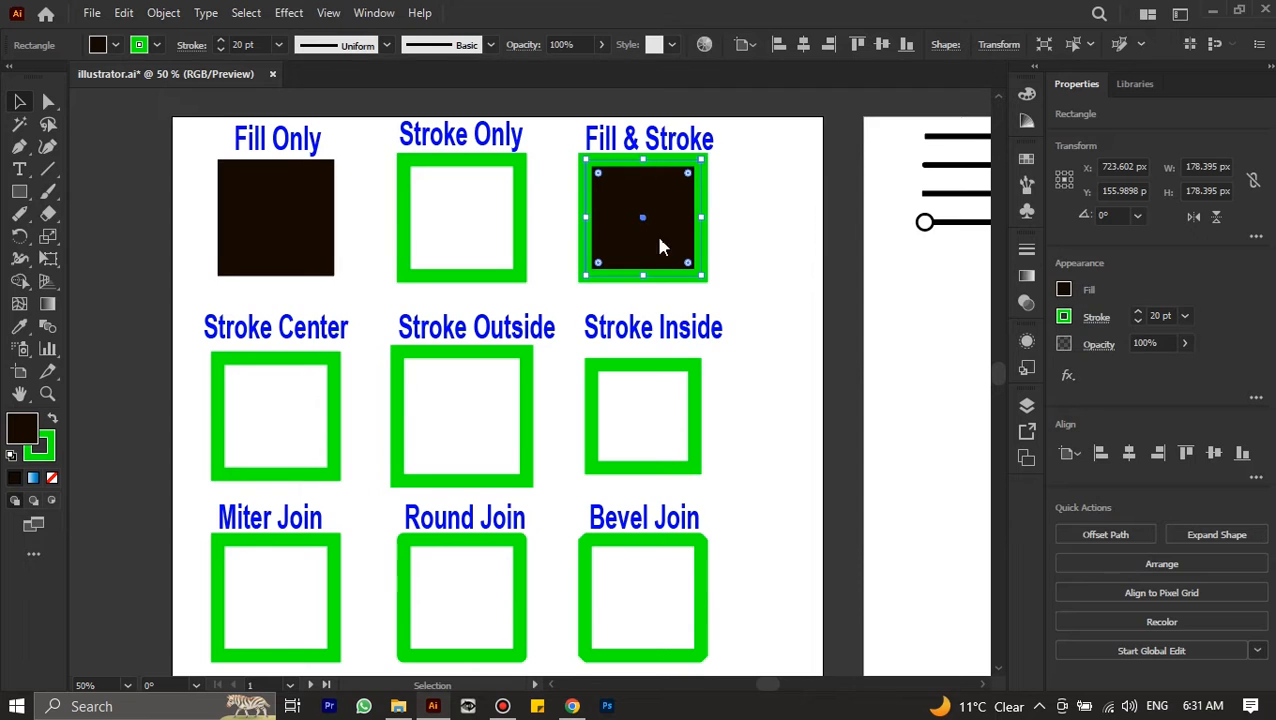
# Select the Stroke Center square and expand the Stroke settings to show all of their options
pyautogui.scroll(-2, 665, 246)
pyautogui.scroll(-1, 557, 243)
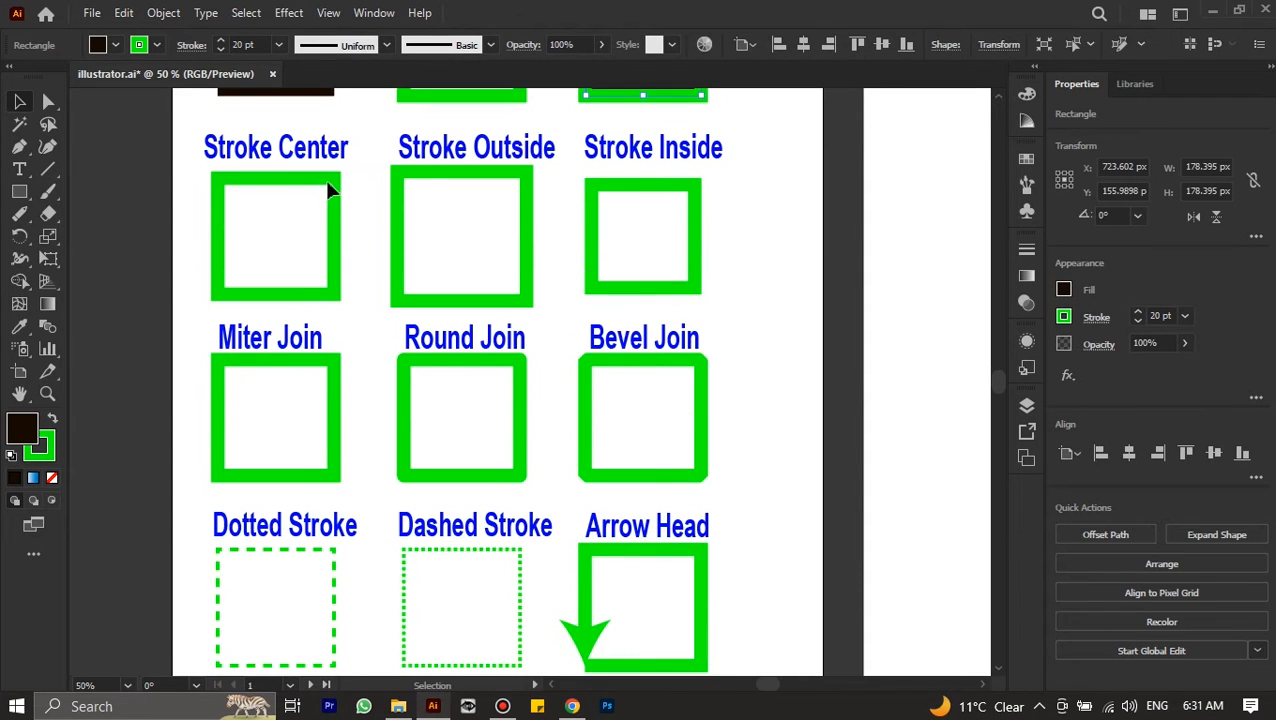
pyautogui.click(330, 186)
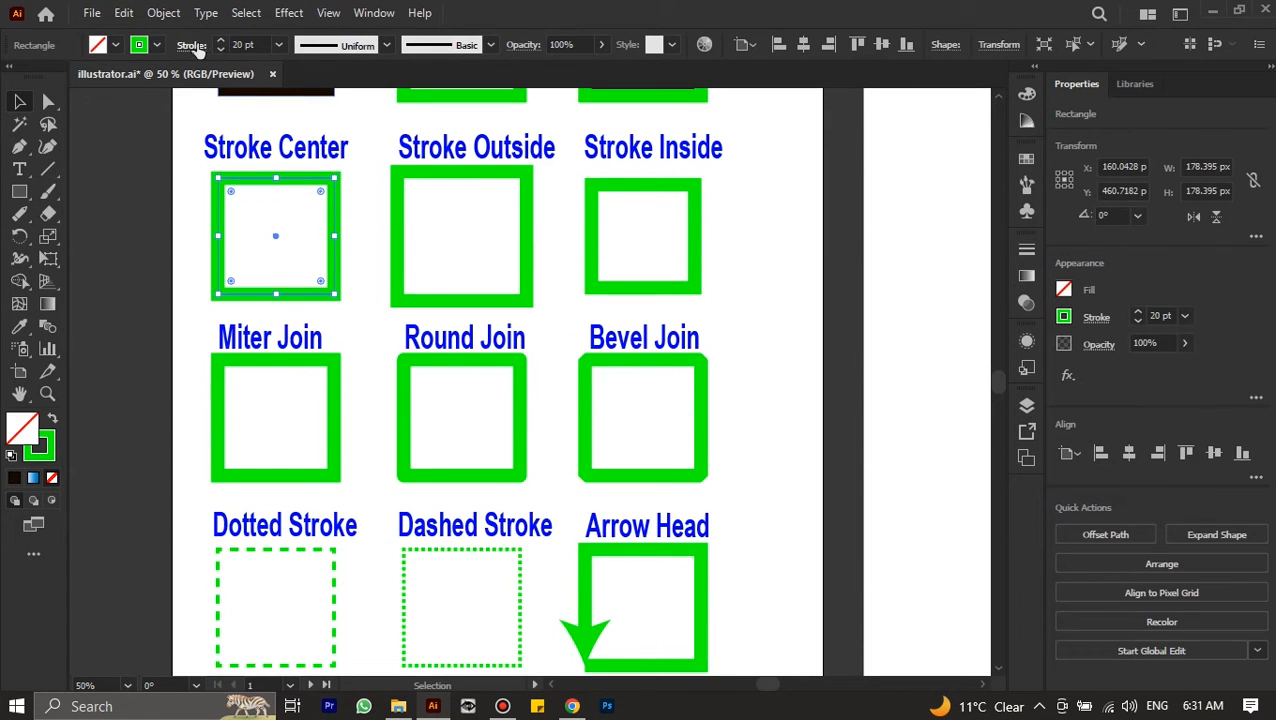
pyautogui.click(191, 45)
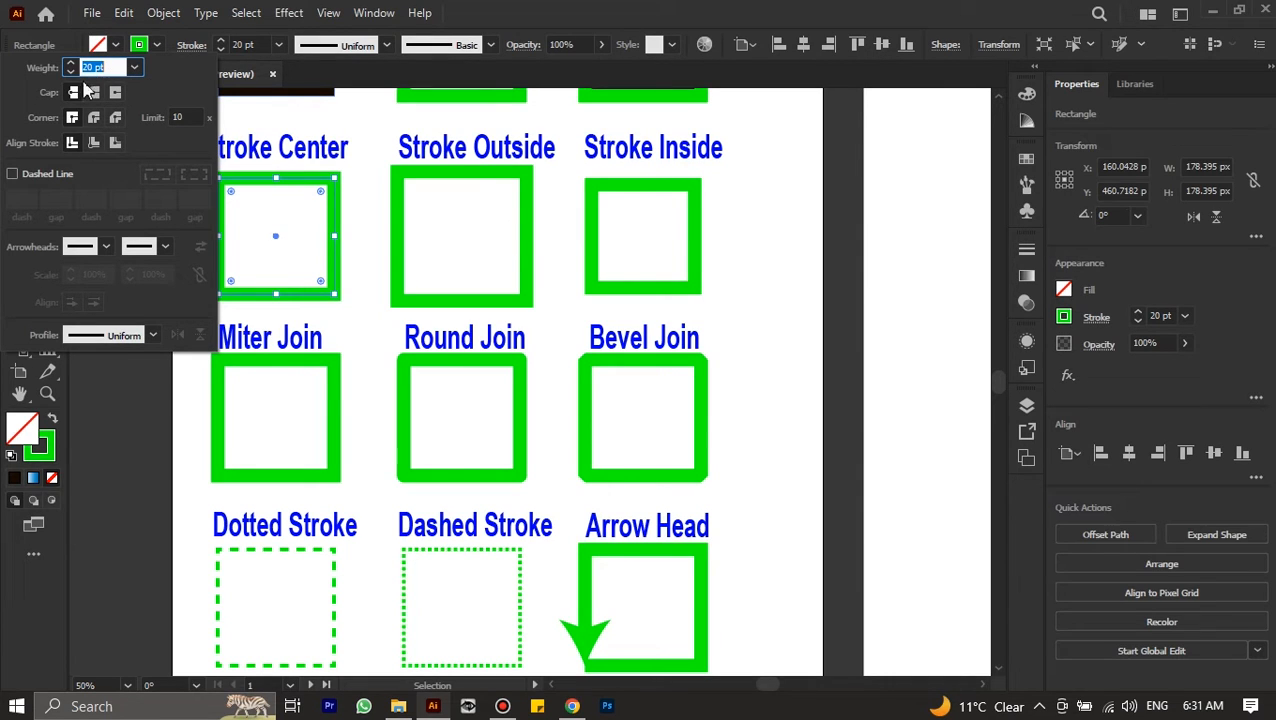
pyautogui.click(191, 45)
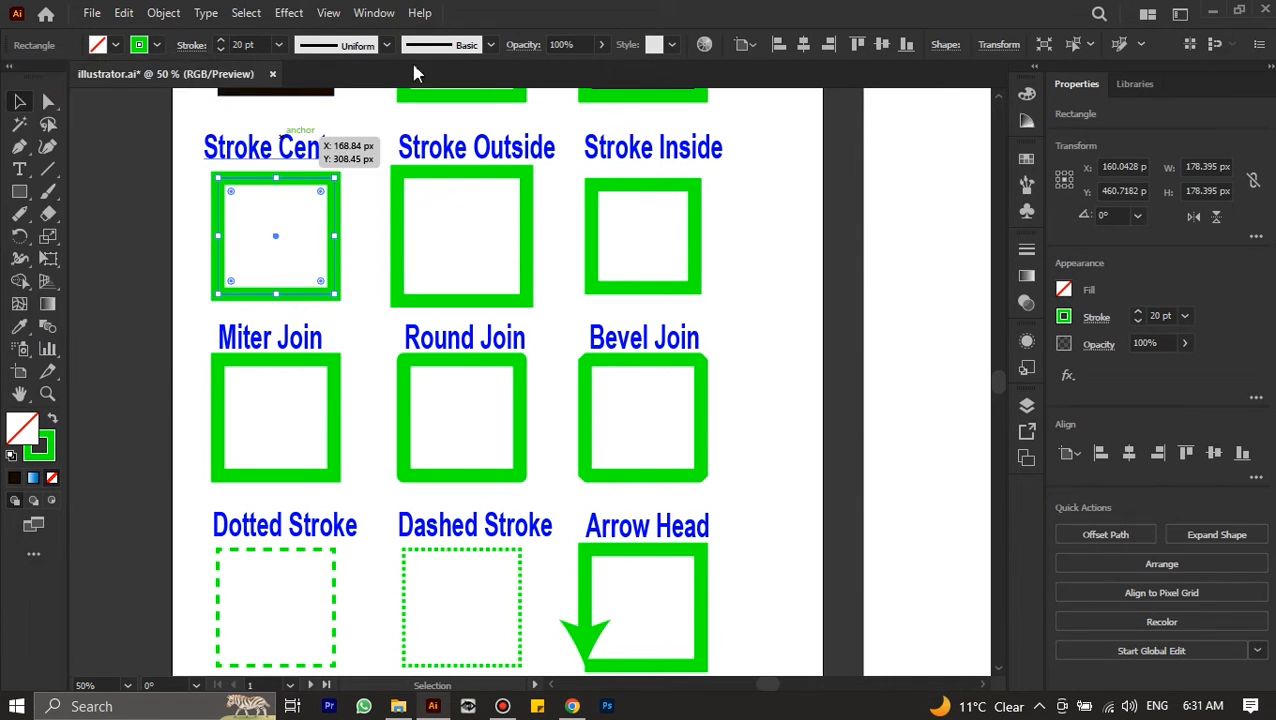
pyautogui.click(1026, 250)
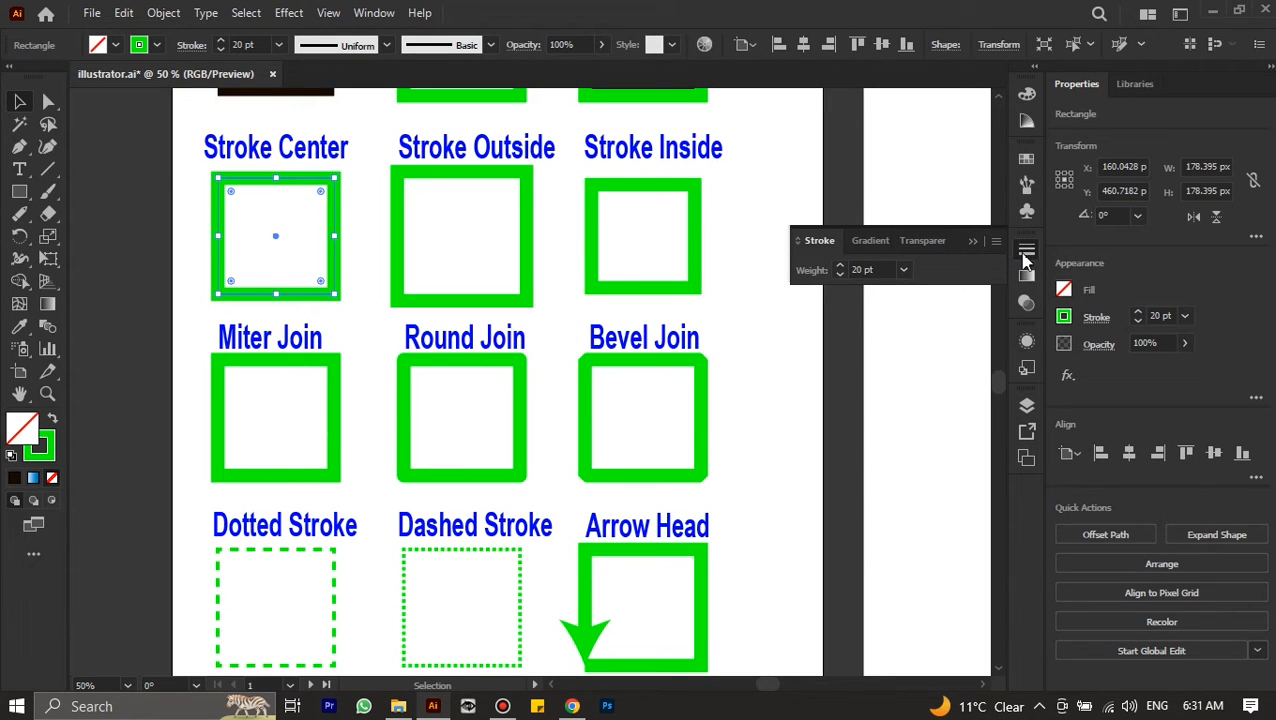
pyautogui.click(997, 243)
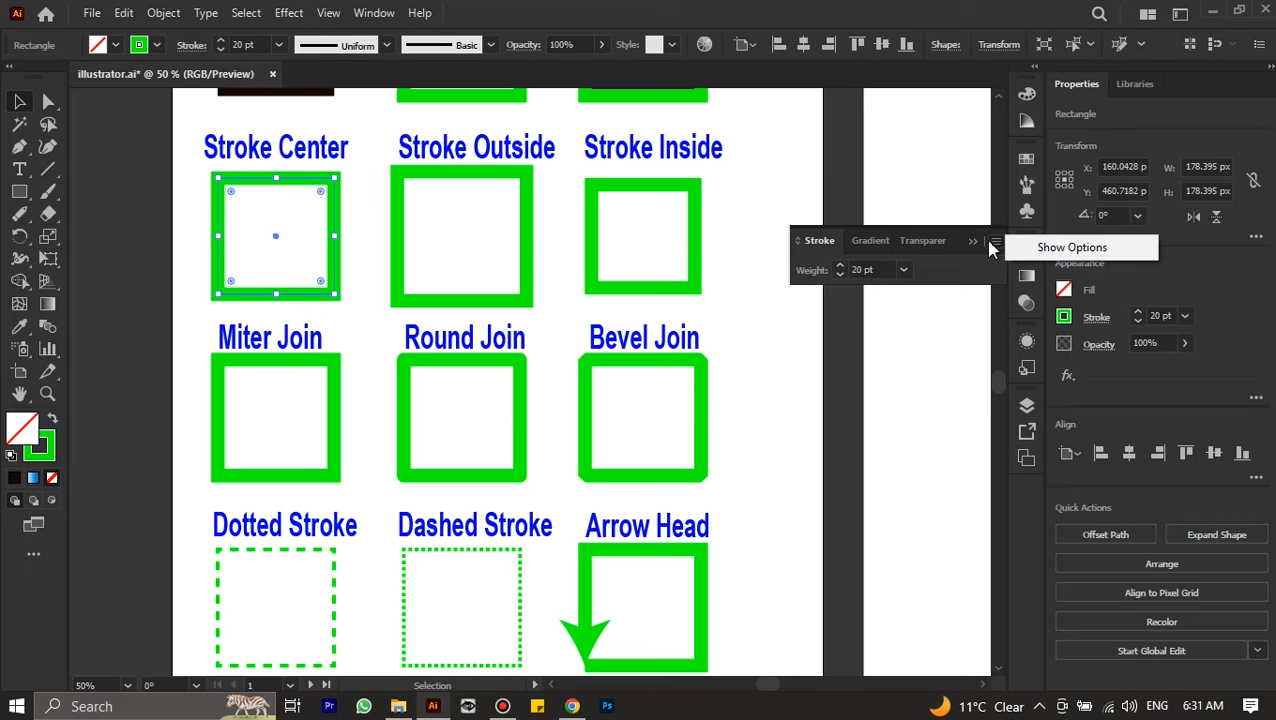
pyautogui.click(1045, 251)
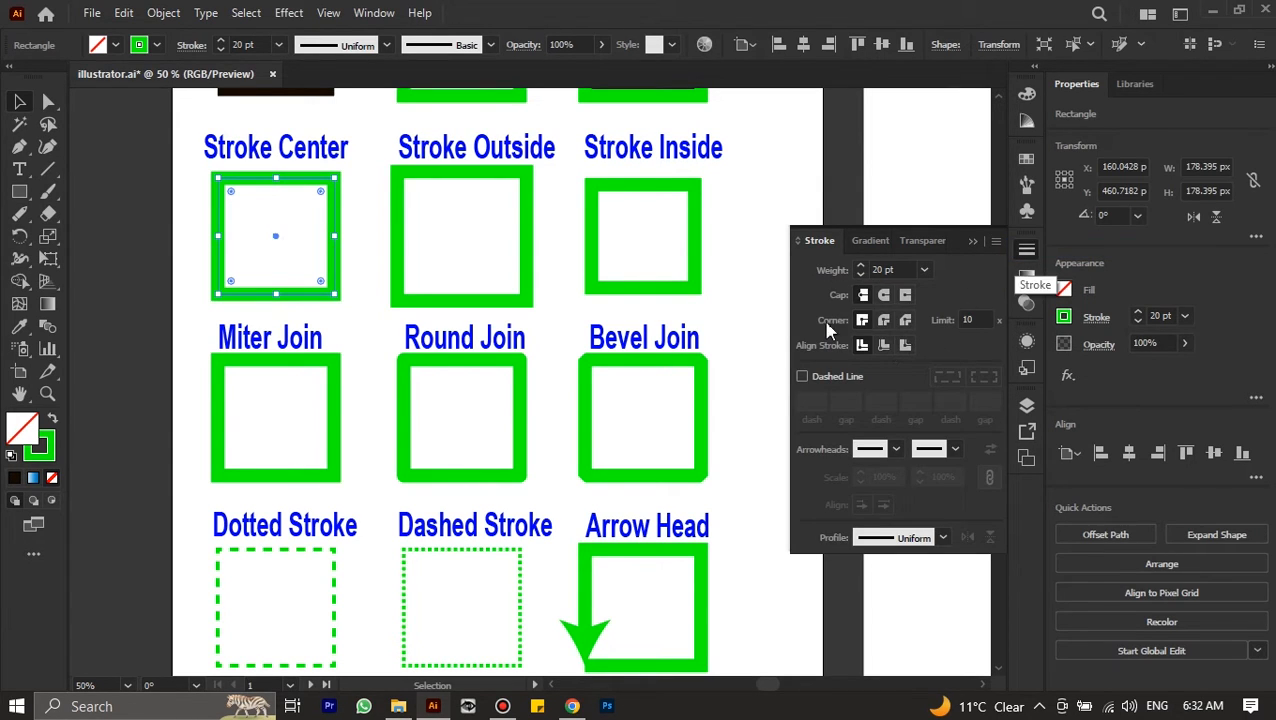
pyautogui.click(191, 45)
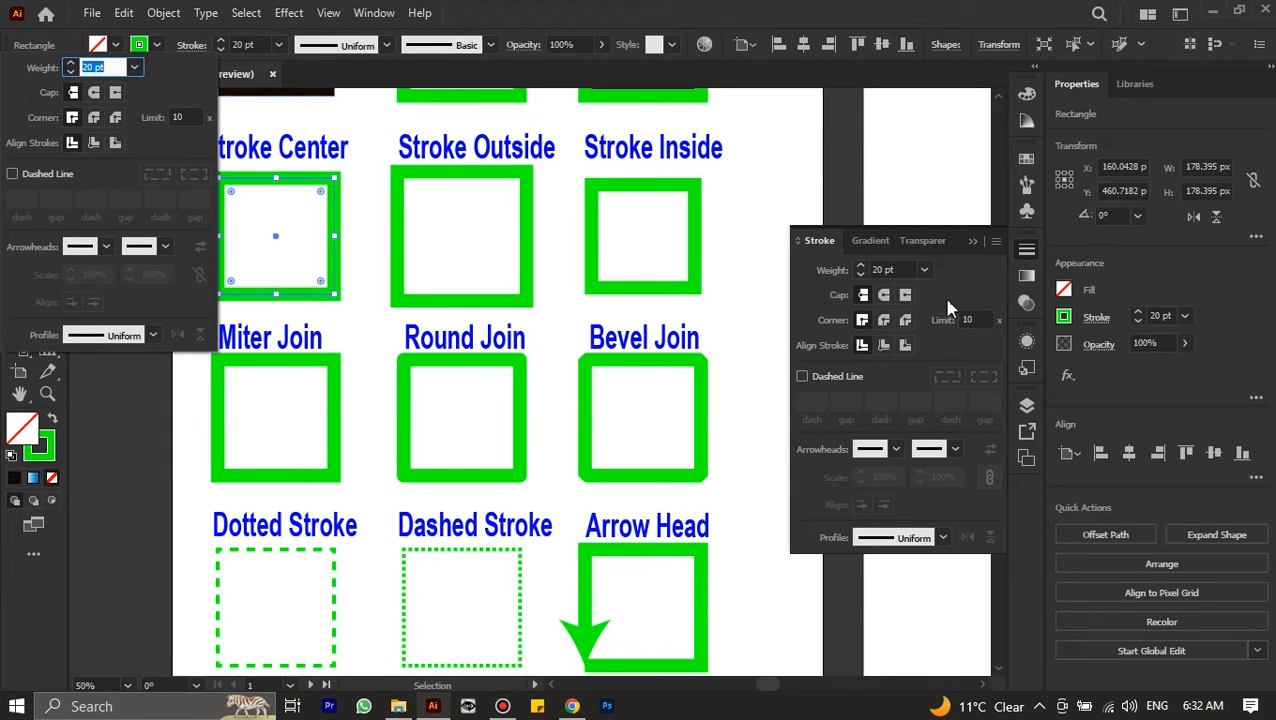
# Examine closely how the stroke of the Stroke Center square is aligned to its path
pyautogui.scroll(3, 645, 191)
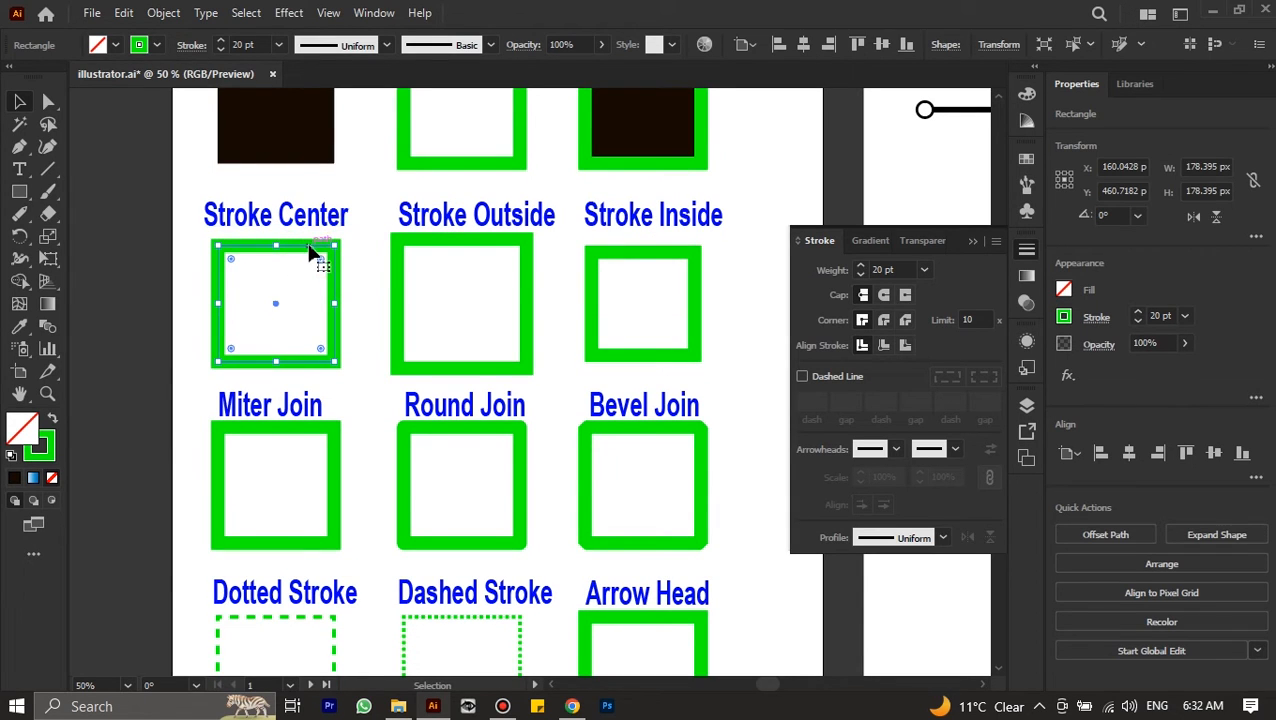
pyautogui.scroll(3, 303, 258)
pyautogui.scroll(-2, 299, 255)
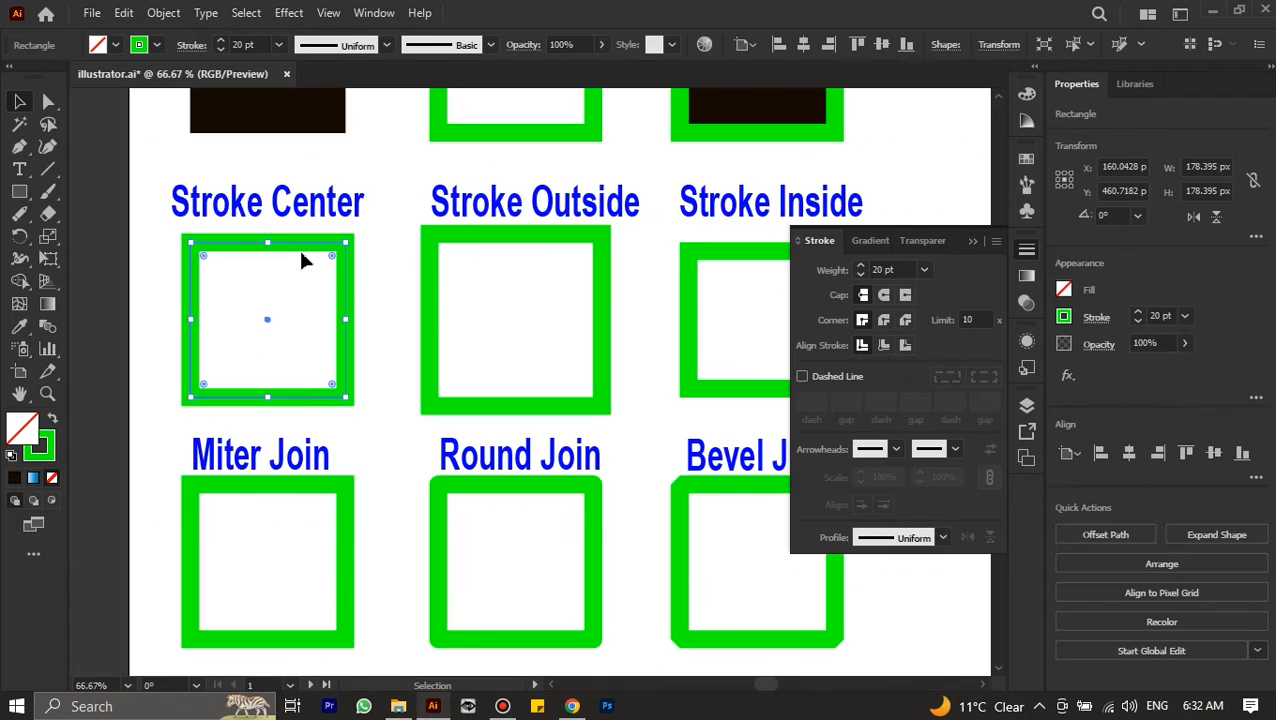
pyautogui.scroll(1, 299, 255)
pyautogui.hscroll(-2, 305, 255)
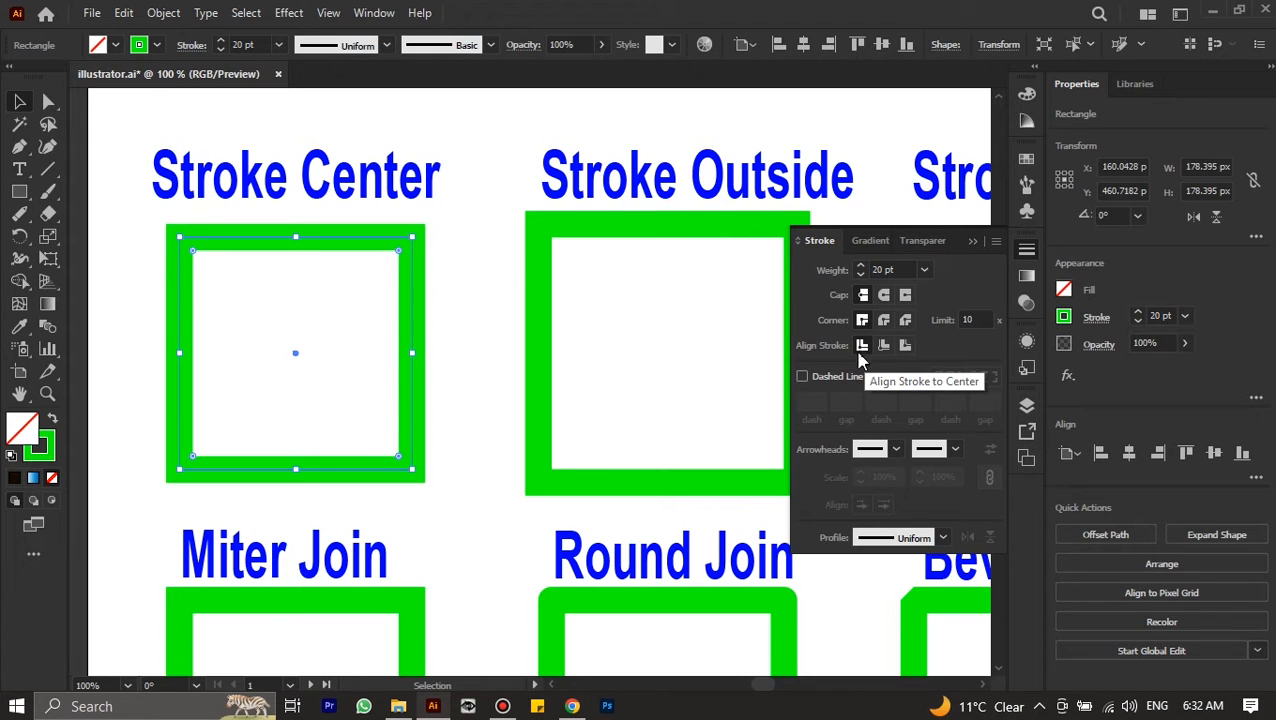
pyautogui.hscroll(3, 534, 328)
pyautogui.scroll(-1, 533, 325)
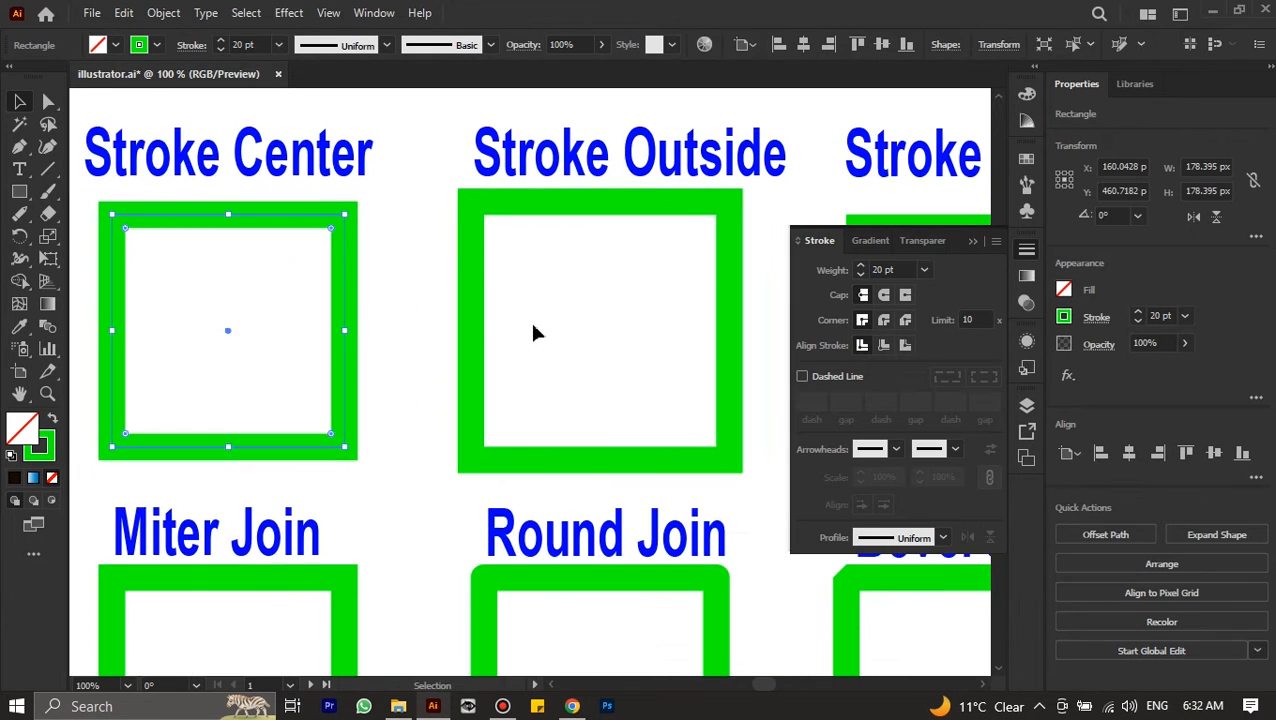
pyautogui.hscroll(3, 531, 330)
pyautogui.scroll(-2, 521, 322)
pyautogui.keyDown('alt'); pyautogui.scroll(-2, 514, 311); pyautogui.keyUp('alt')
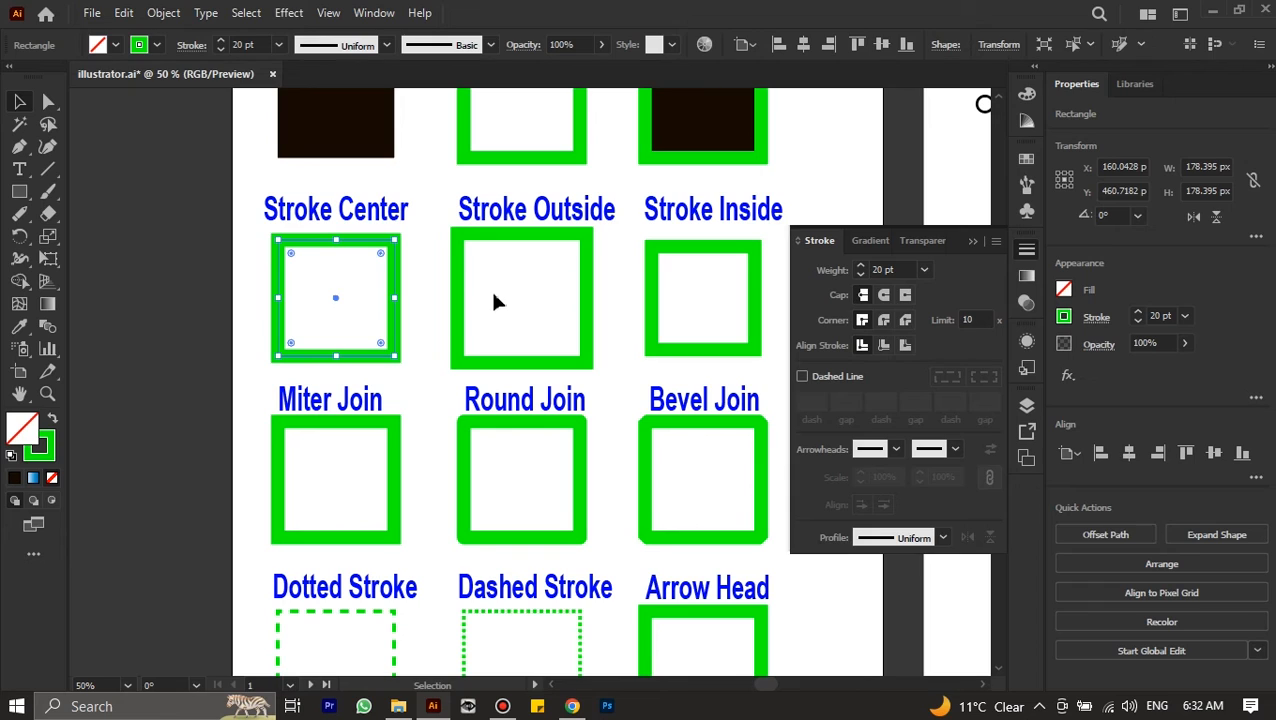
# Compare the stroke alignment of the Stroke Outside square with that of the Stroke Center square
pyautogui.click(464, 276)
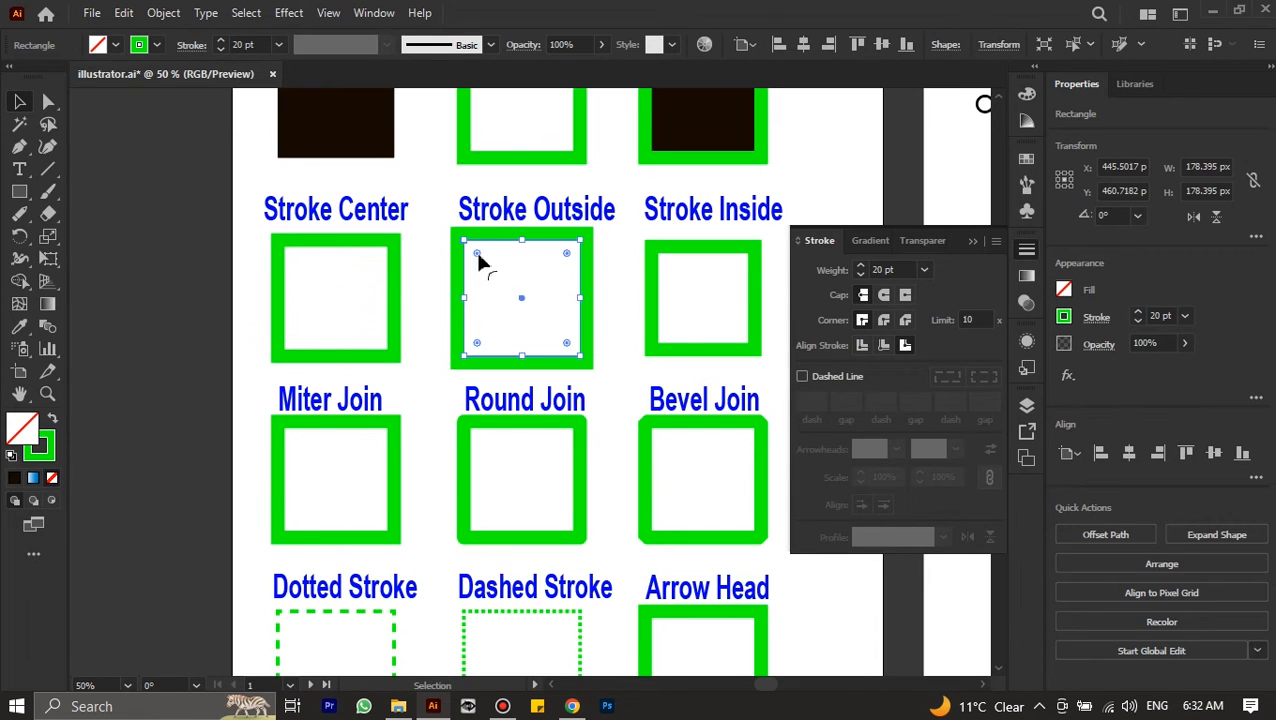
pyautogui.click(388, 268)
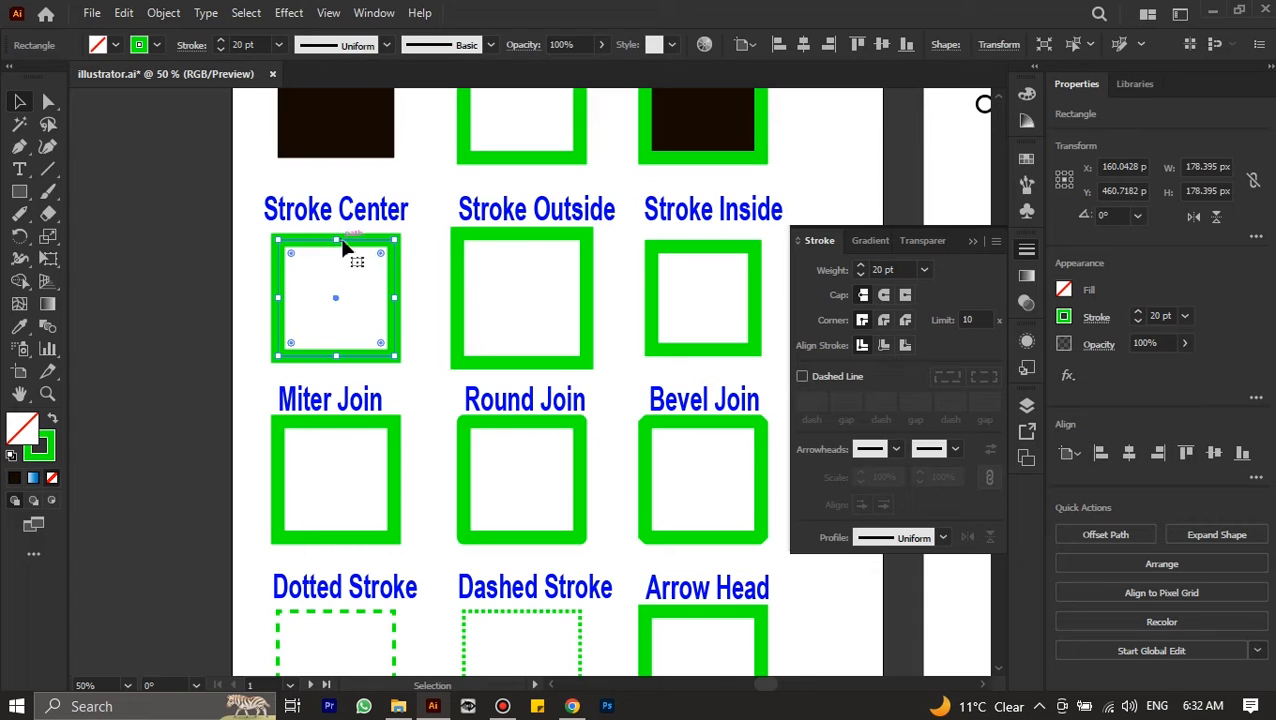
pyautogui.hscroll(1, 513, 245)
pyautogui.click(521, 251)
pyautogui.keyDown('alt'); pyautogui.scroll(2, 521, 251); pyautogui.keyUp('alt')
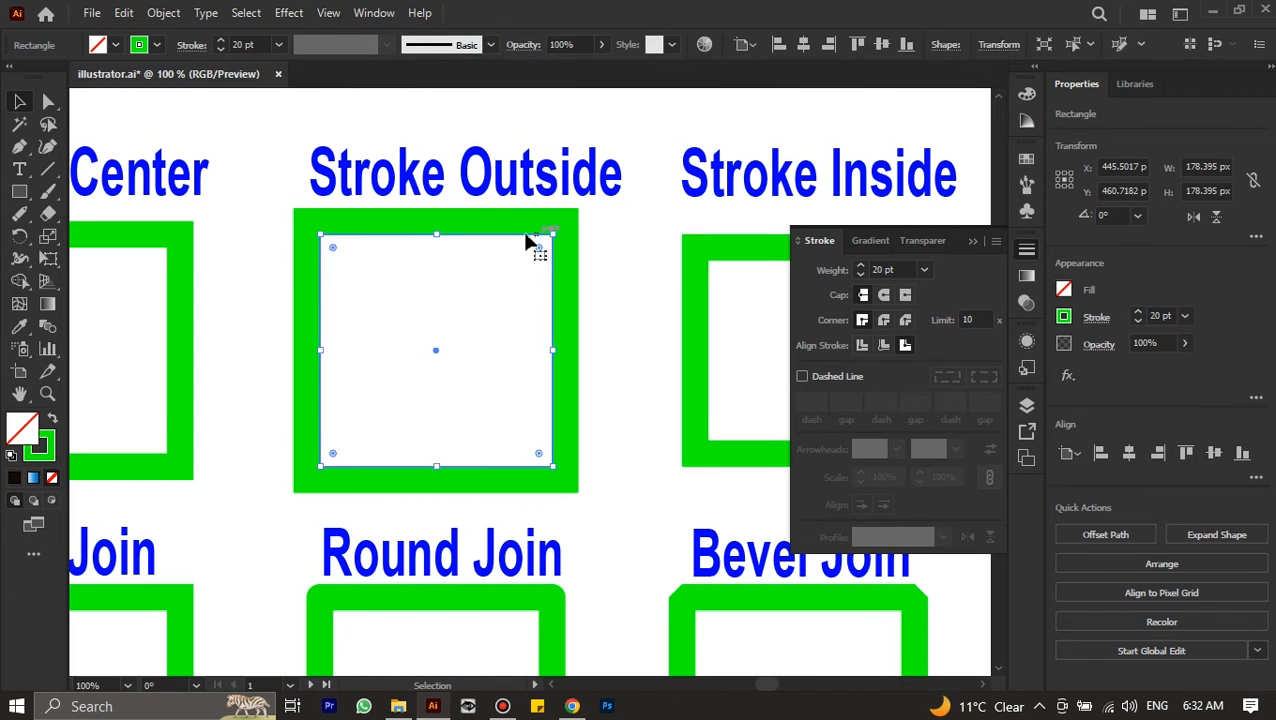
pyautogui.keyDown('alt'); pyautogui.scroll(-2, 527, 285); pyautogui.keyUp('alt')
pyautogui.hscroll(1, 530, 285)
pyautogui.click(537, 287)
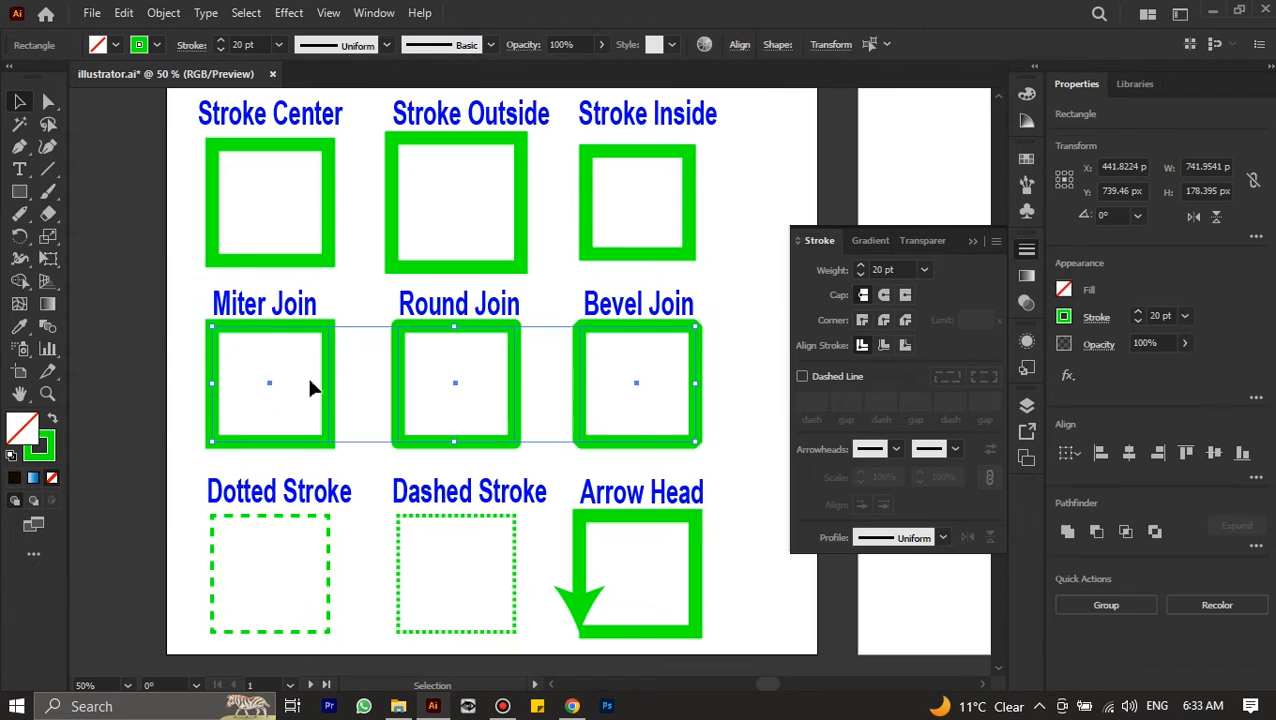
# Compare the corner join settings of the Miter Join, Round Join and Bevel Join squares
pyautogui.click(181, 358)
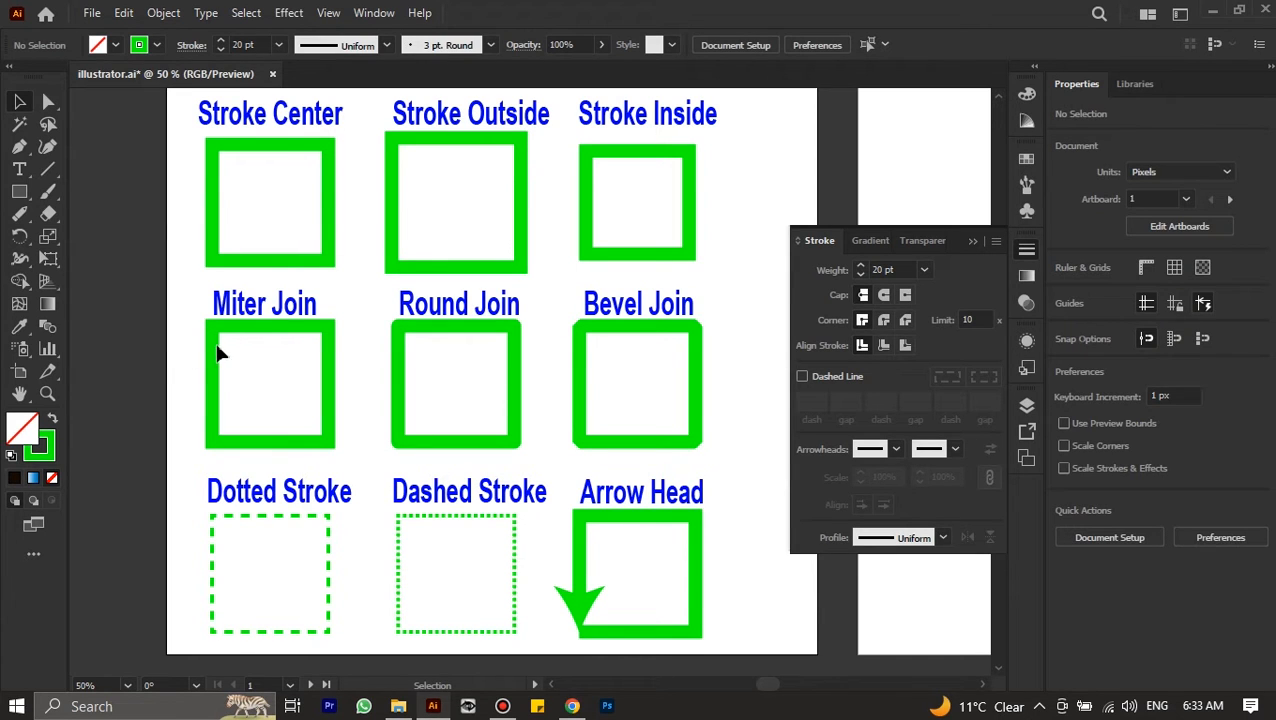
pyautogui.click(218, 331)
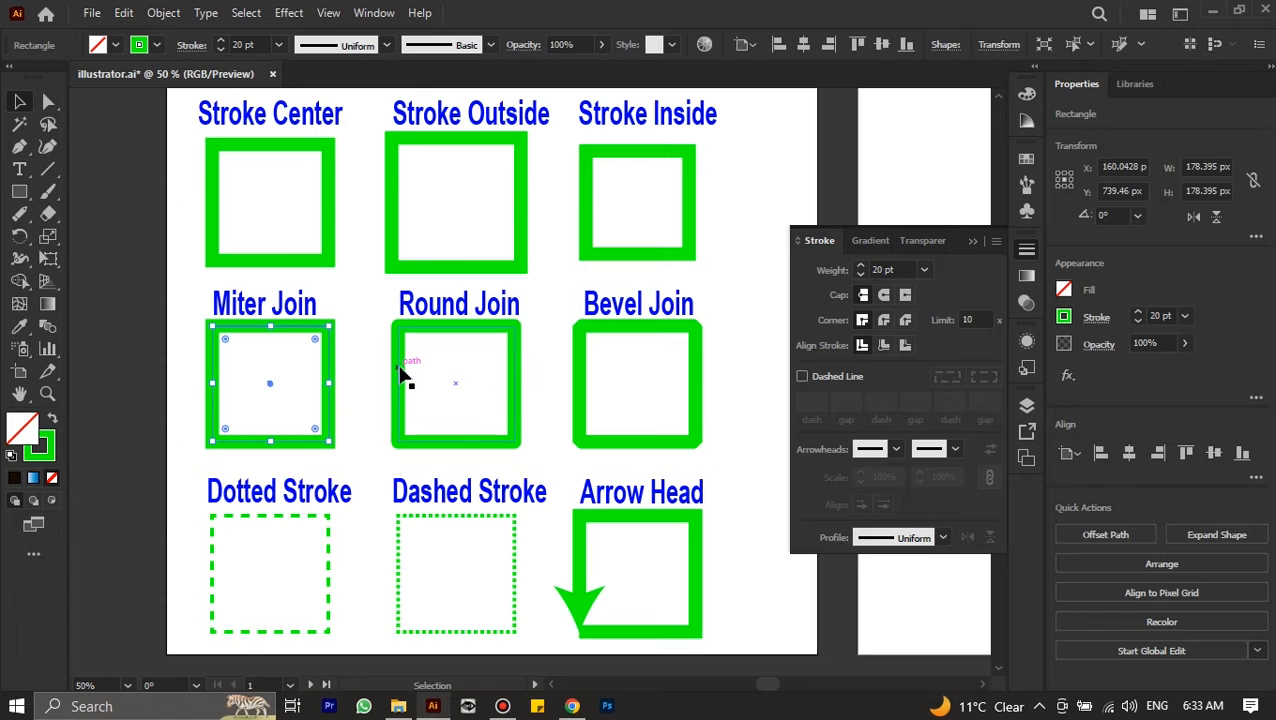
pyautogui.click(400, 374)
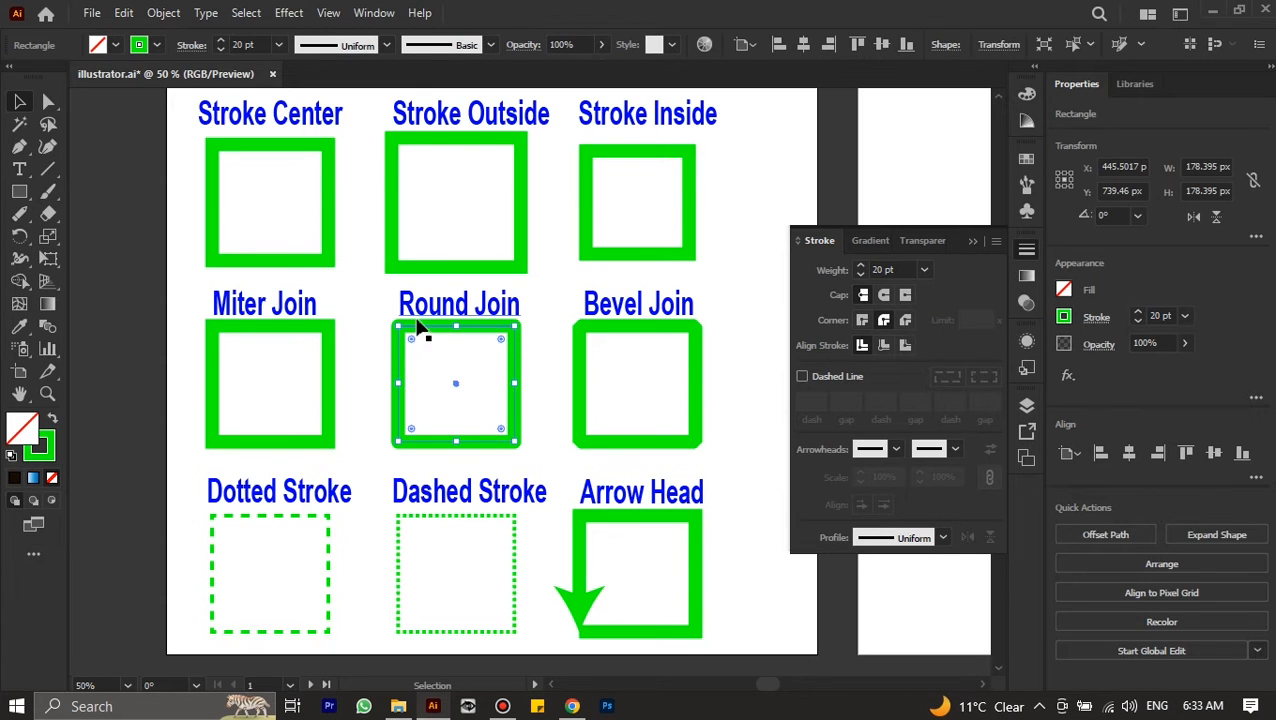
pyautogui.scroll(4, 405, 340)
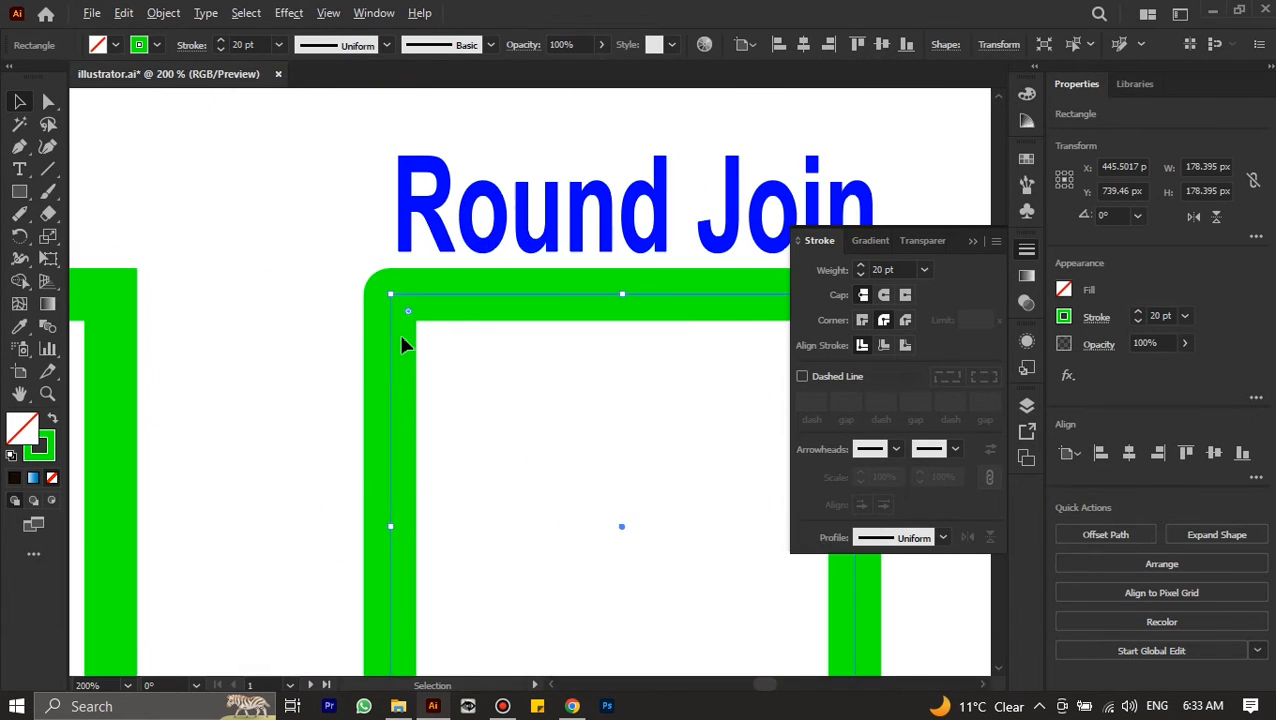
pyautogui.scroll(-3, 400, 334)
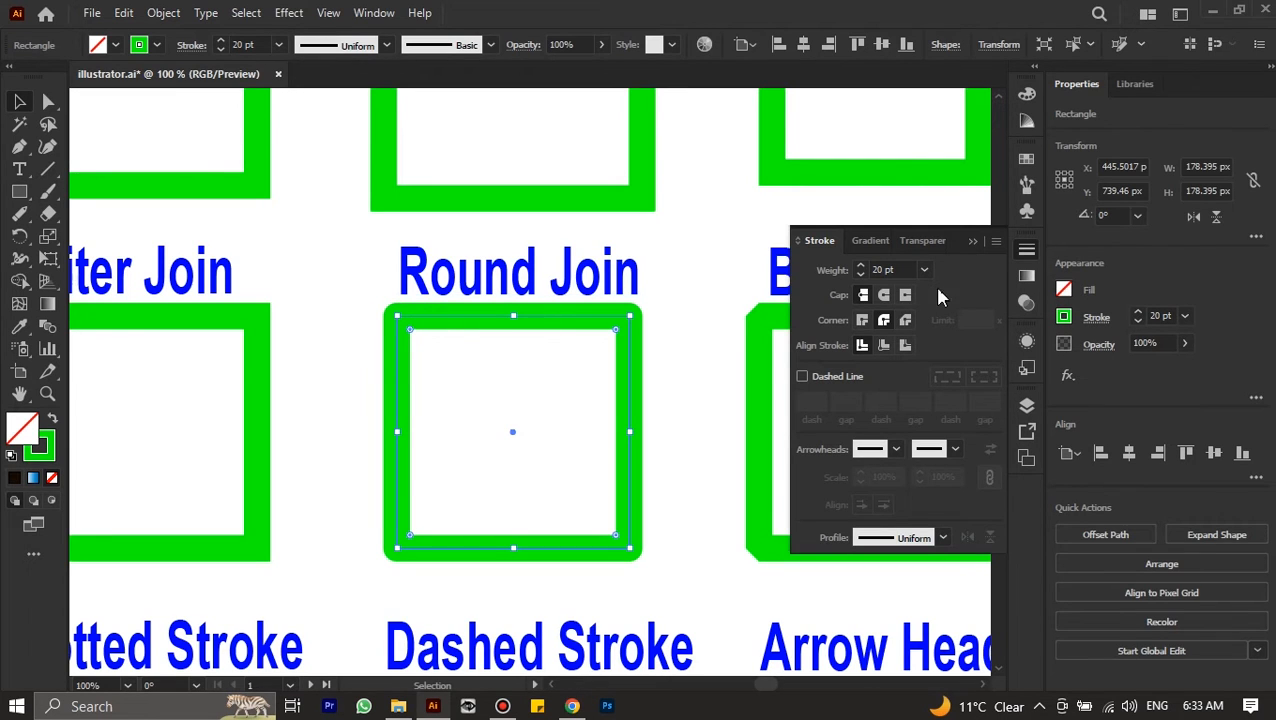
pyautogui.hscroll(8, 663, 364)
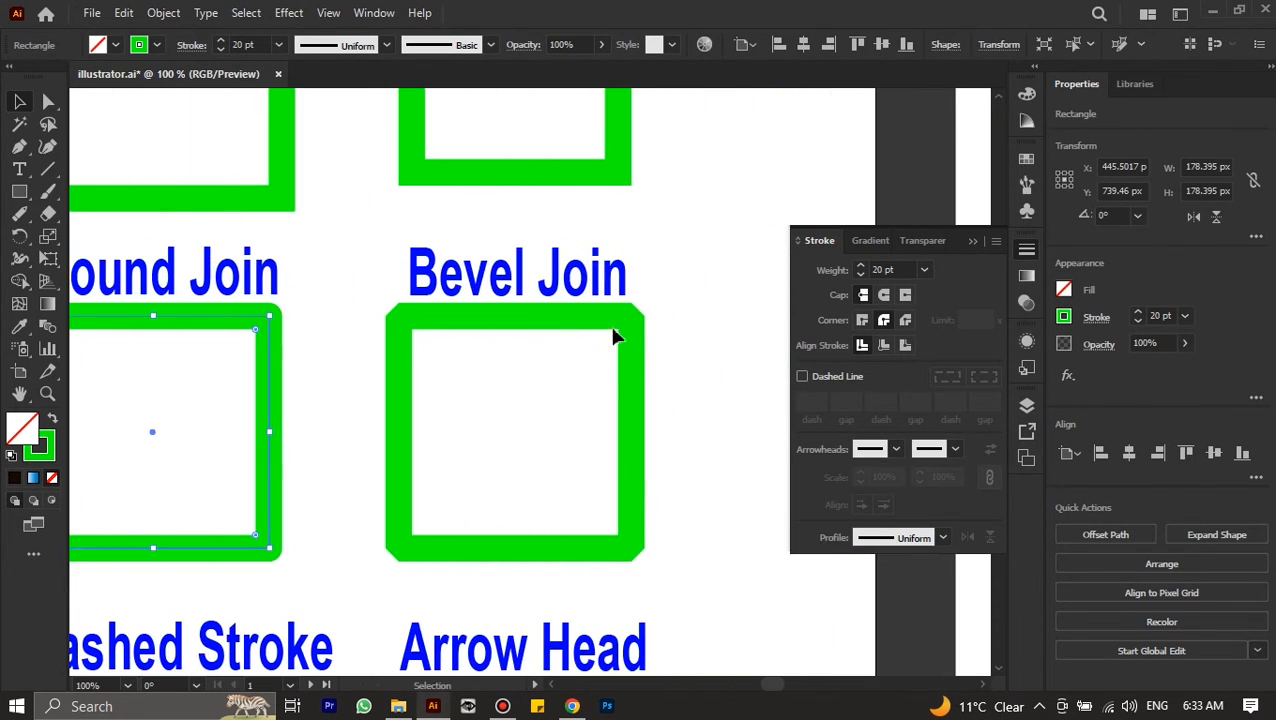
pyautogui.click(628, 314)
pyautogui.scroll(-2, 663, 342)
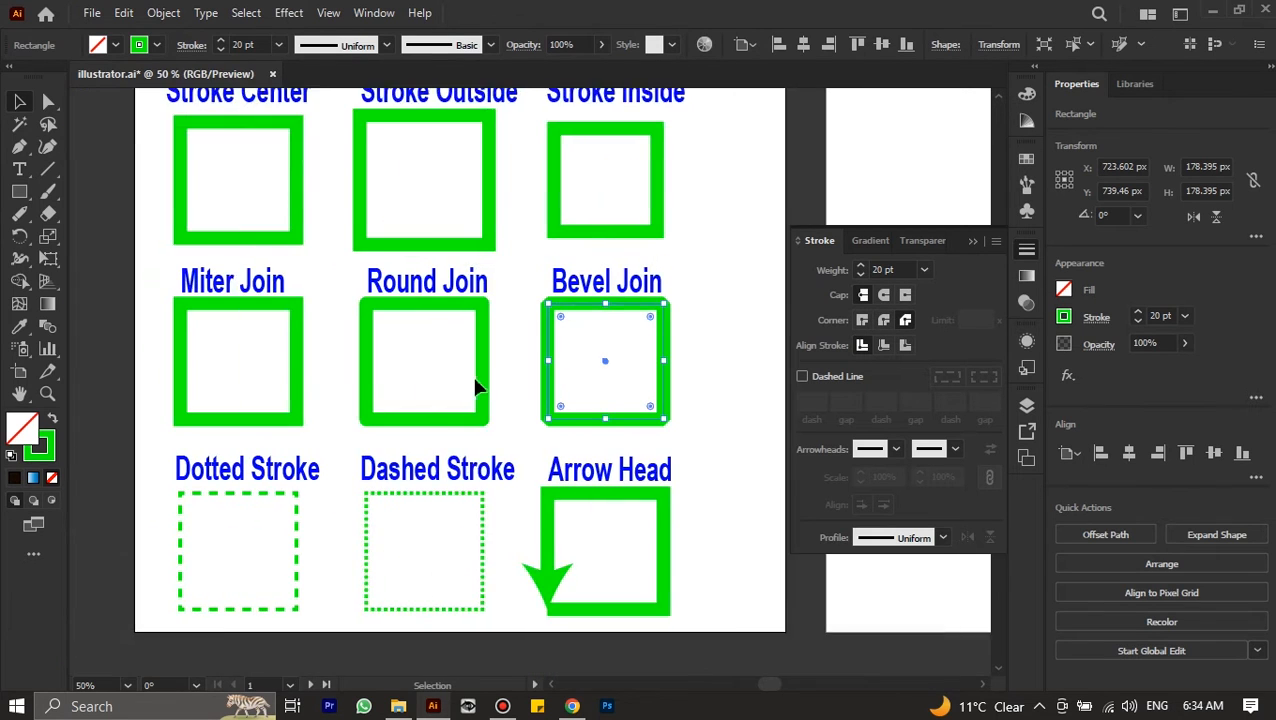
# Try a dash pattern with a 50 pt gap and a 20 pt second dash on the Dotted Stroke square, and undo it
pyautogui.scroll(-1, 390, 424)
pyautogui.click(299, 441)
pyautogui.hotkey('ctrl', '+')
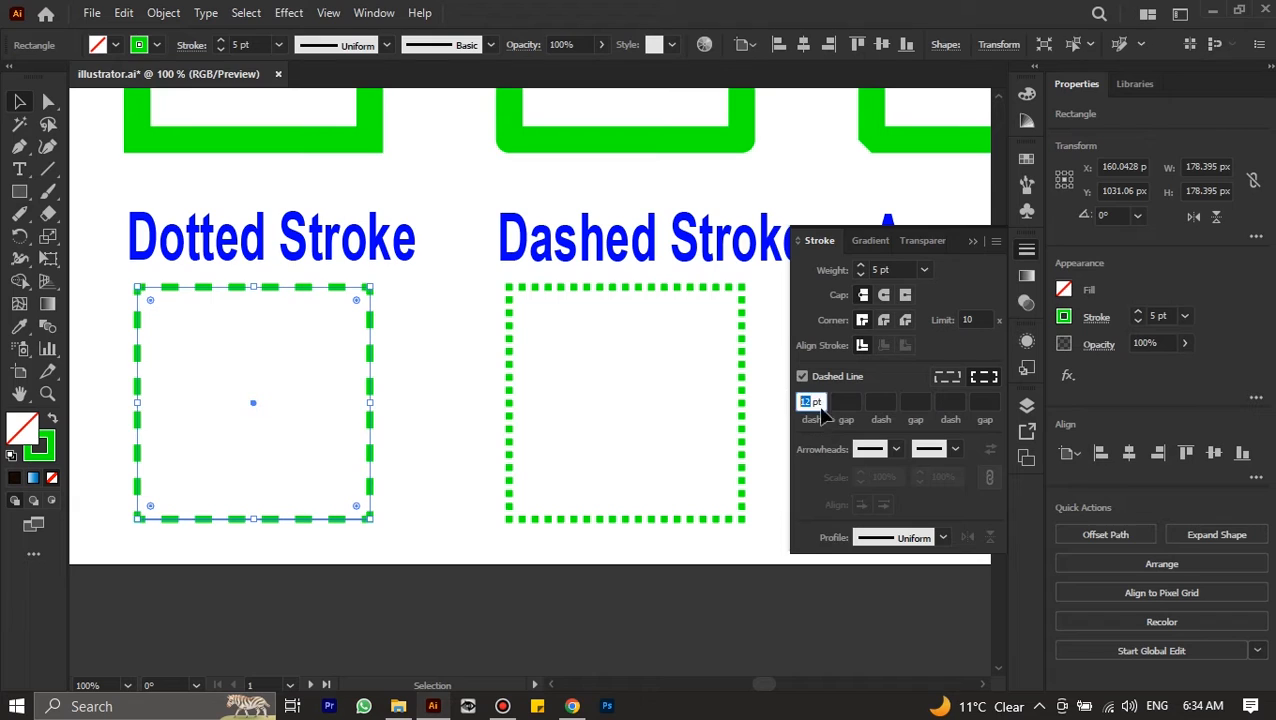
pyautogui.press('Tab')
pyautogui.write('50')
pyautogui.press('Return')
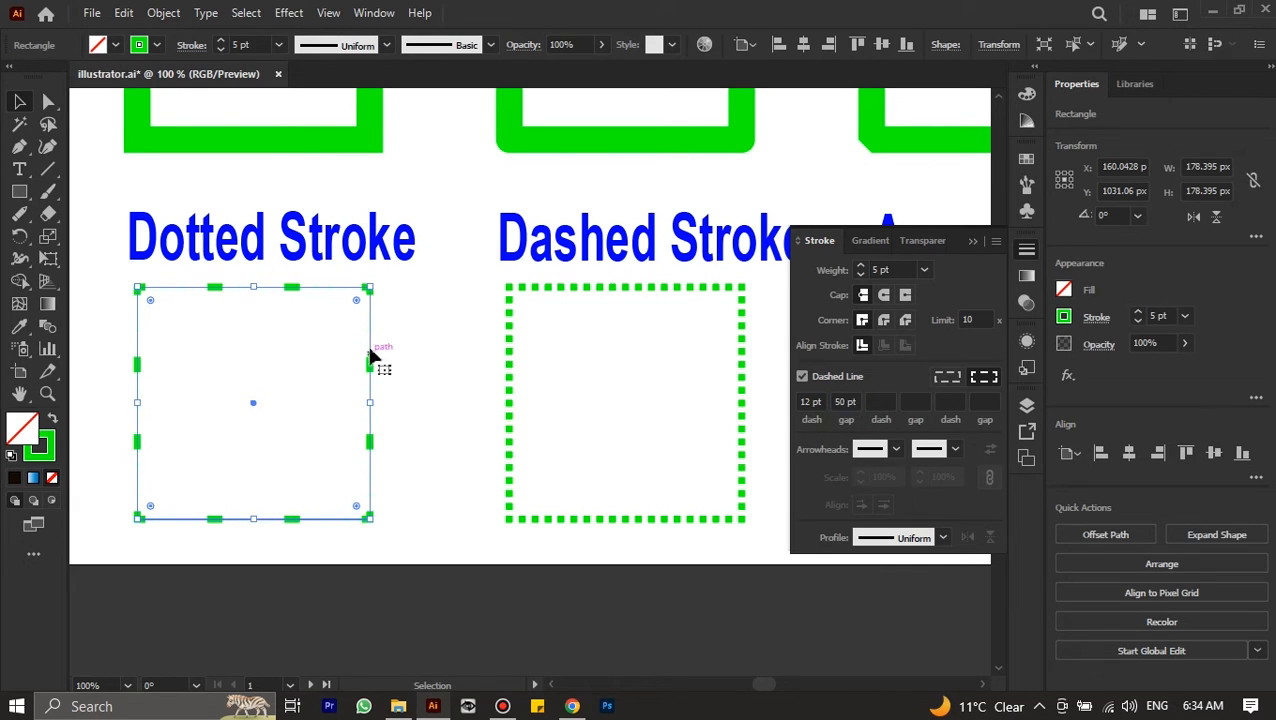
pyautogui.click(882, 404)
pyautogui.write('20')
pyautogui.press('Return')
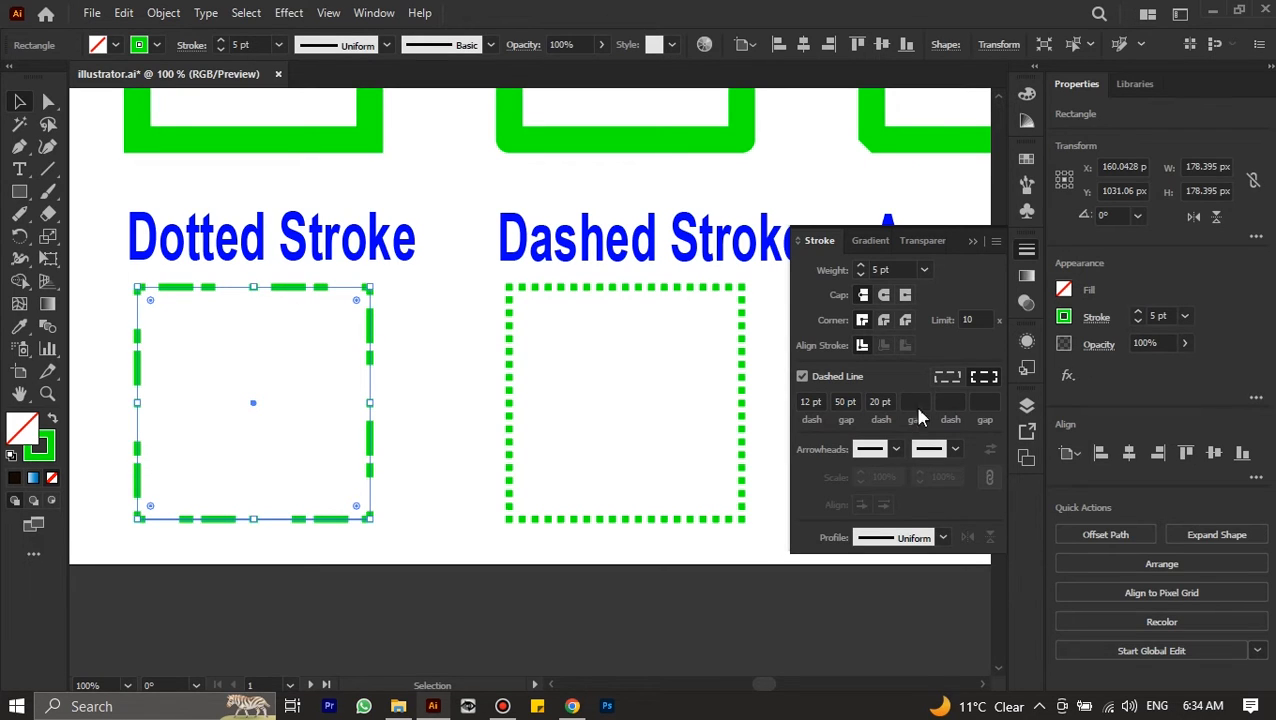
pyautogui.hotkey('ctrl', 'z')
pyautogui.hotkey('ctrl', 'z')
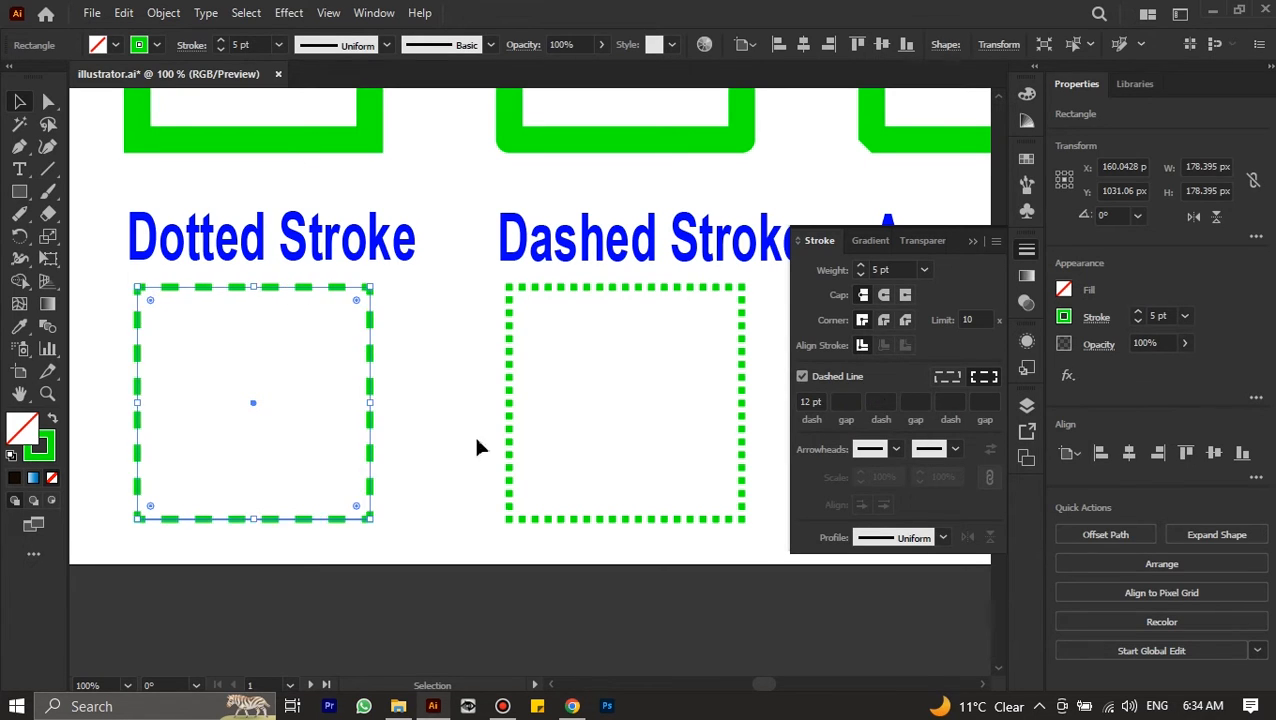
# Select the Dashed Stroke square and increase its stroke weight and dash size so its dashes become larger squares
pyautogui.click(511, 321)
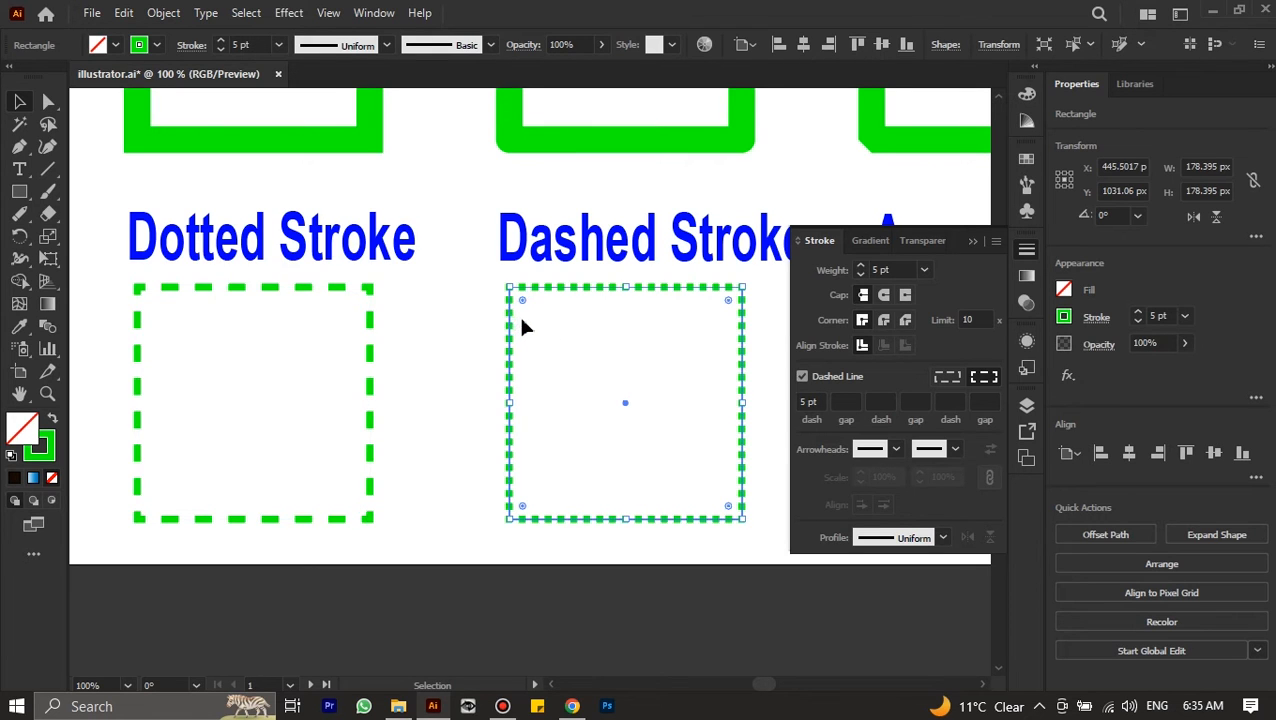
pyautogui.hscroll(1, 524, 325)
pyautogui.hscroll(-3, 493, 327)
pyautogui.scroll(-1, 635, 317)
pyautogui.hscroll(3, 635, 320)
pyautogui.hscroll(2, 492, 295)
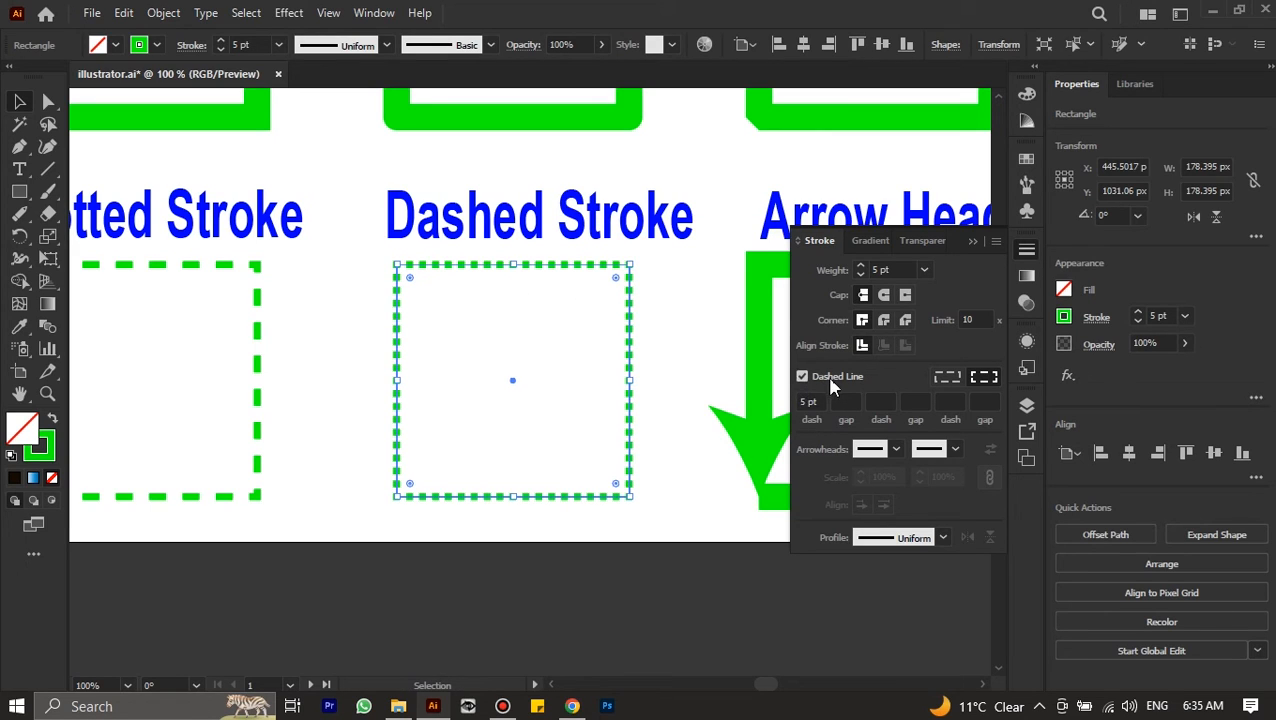
pyautogui.click(880, 270)
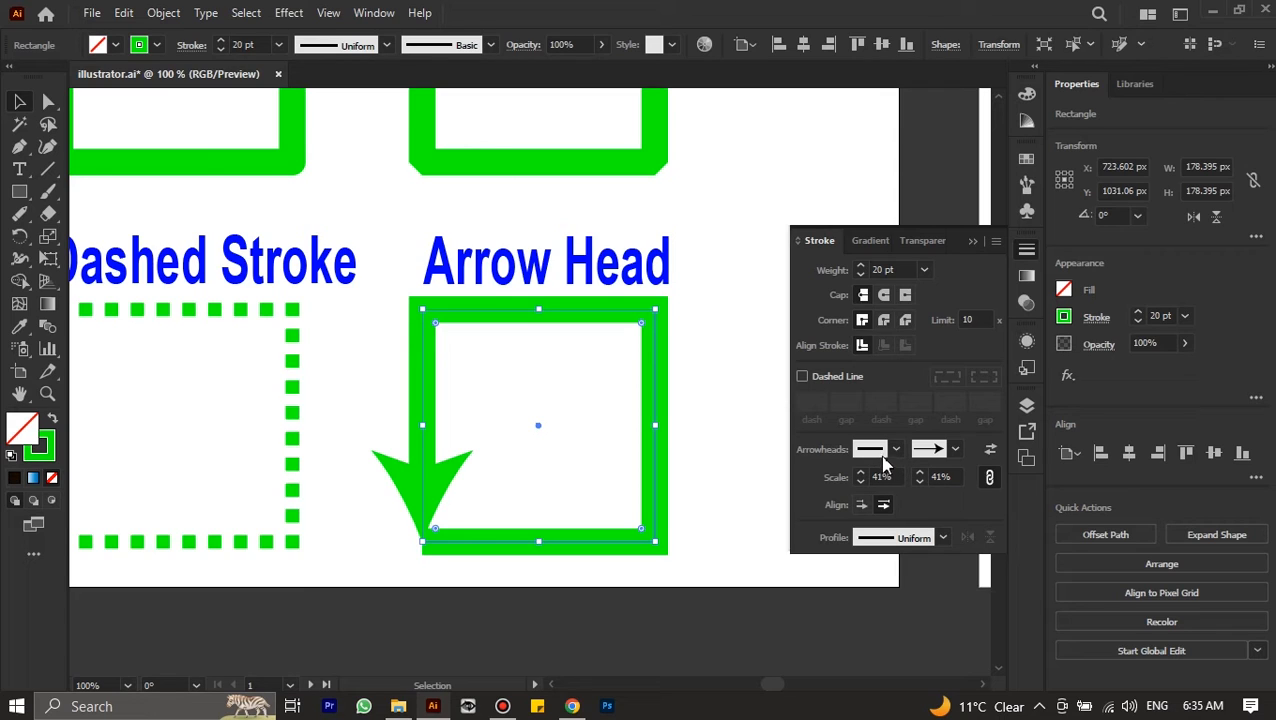
# Try Arrow 17 as the start arrowhead of the Arrow Head square
pyautogui.click(893, 452)
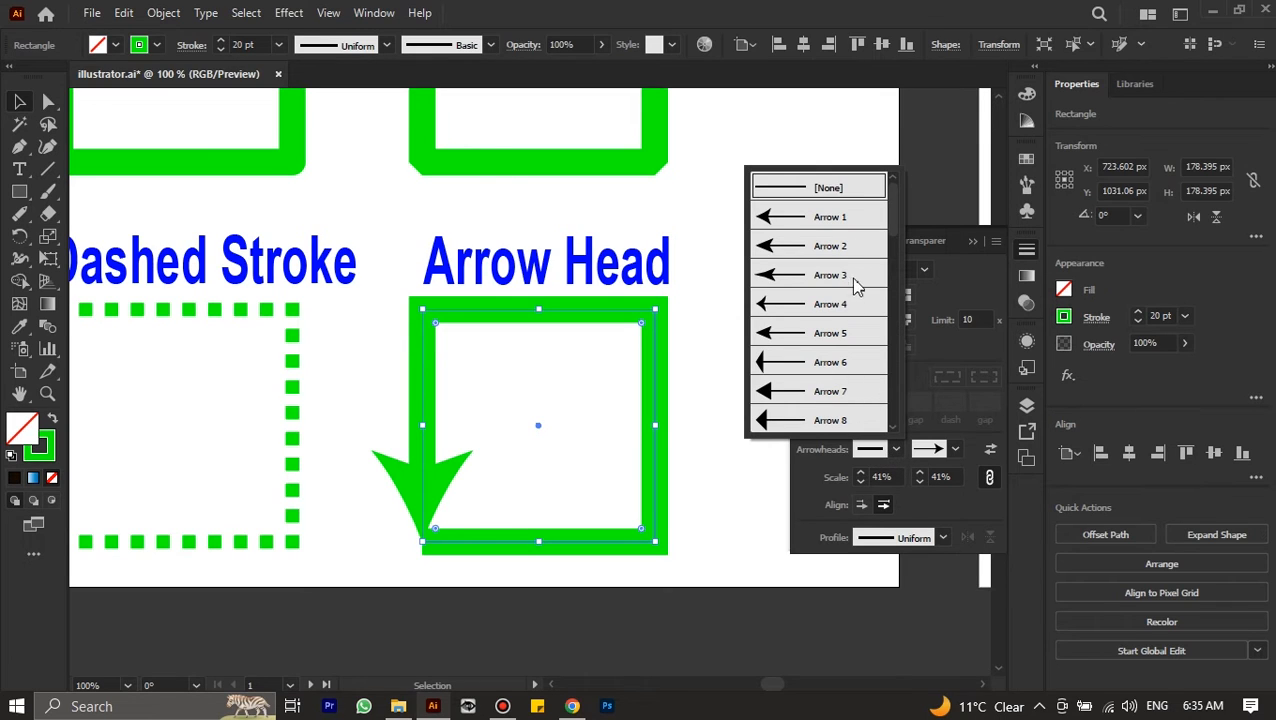
pyautogui.scroll(-3, 841, 283)
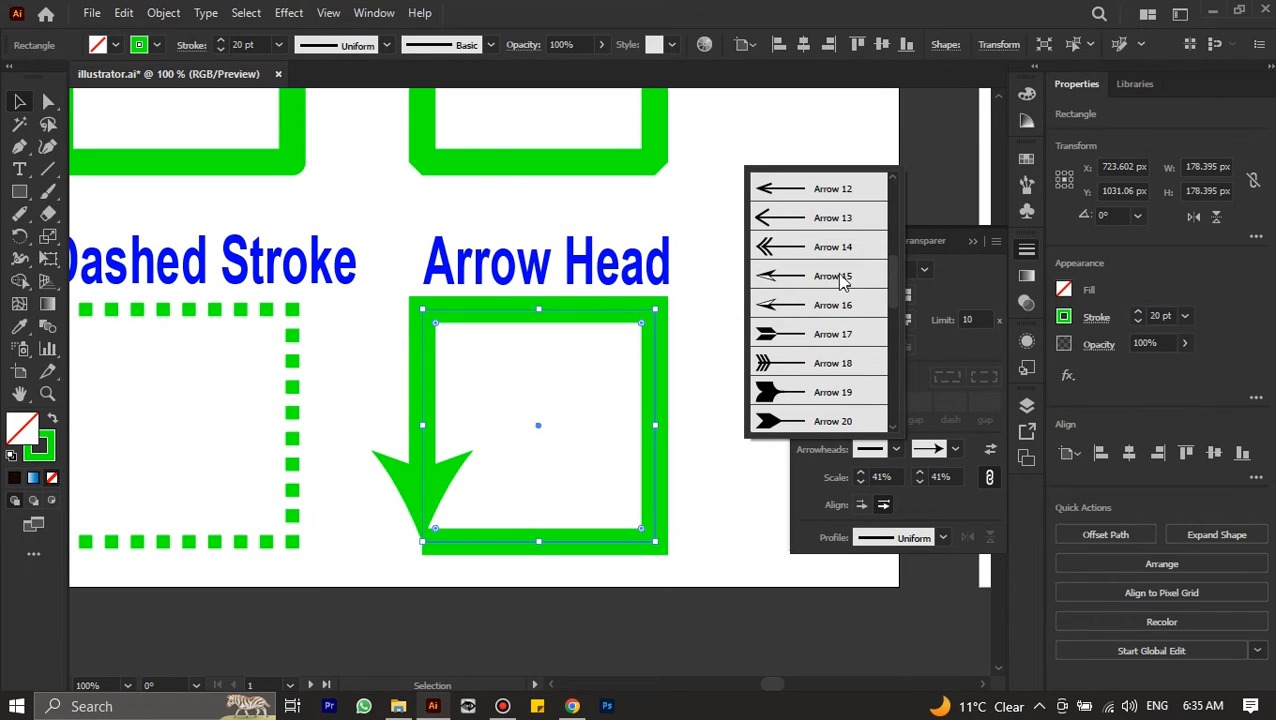
pyautogui.click(808, 338)
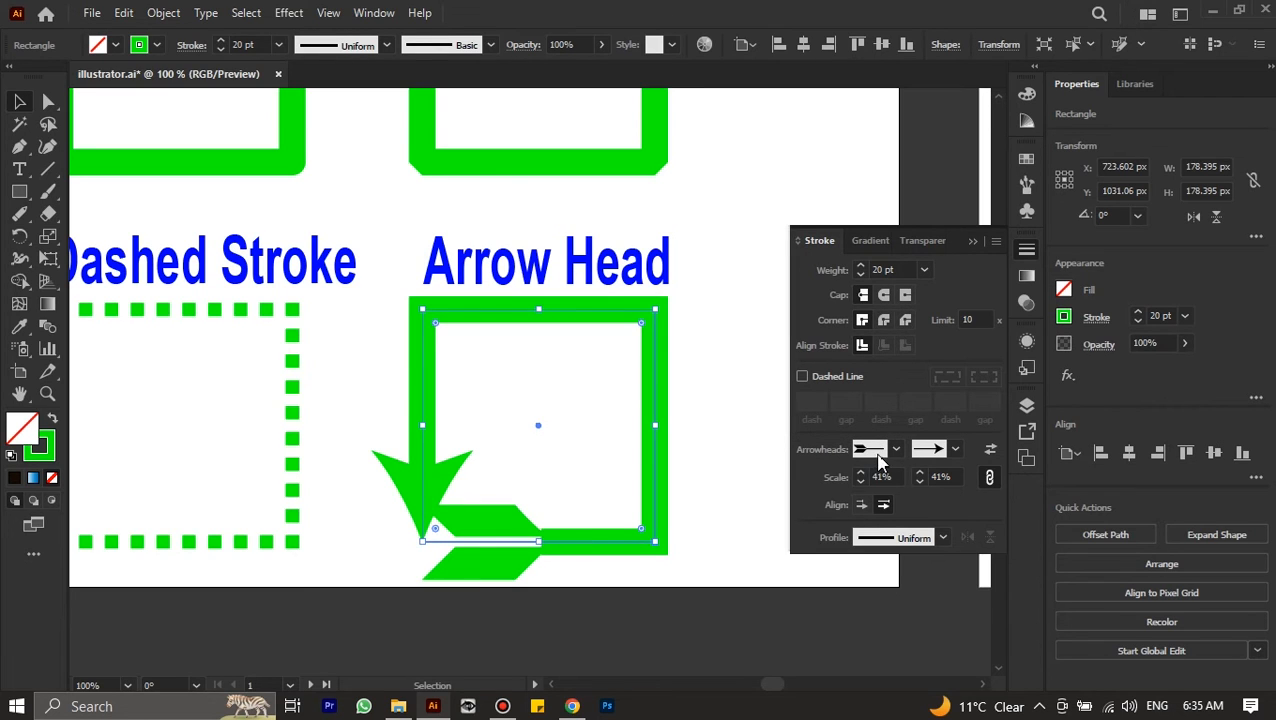
# Give the Arrow Head square's stroke an open-circle start arrowhead and an Arrow 9 end arrowhead
pyautogui.click(882, 449)
pyautogui.click(838, 392)
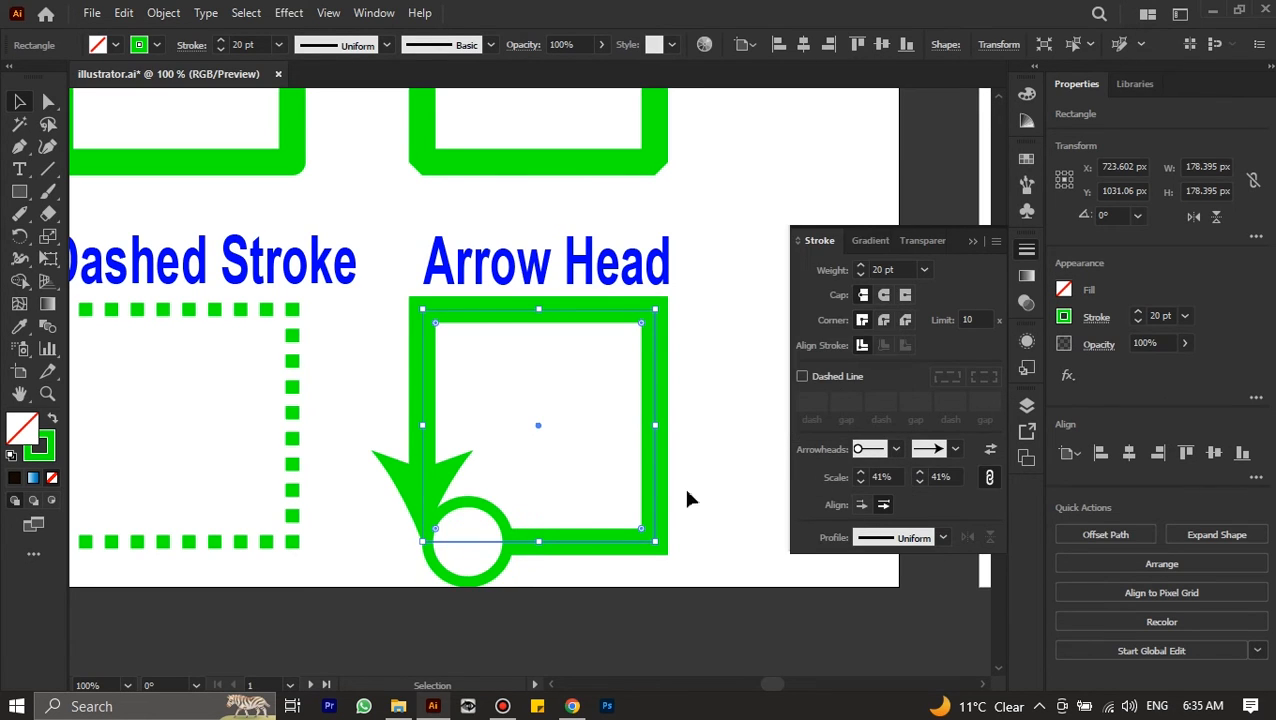
pyautogui.click(940, 450)
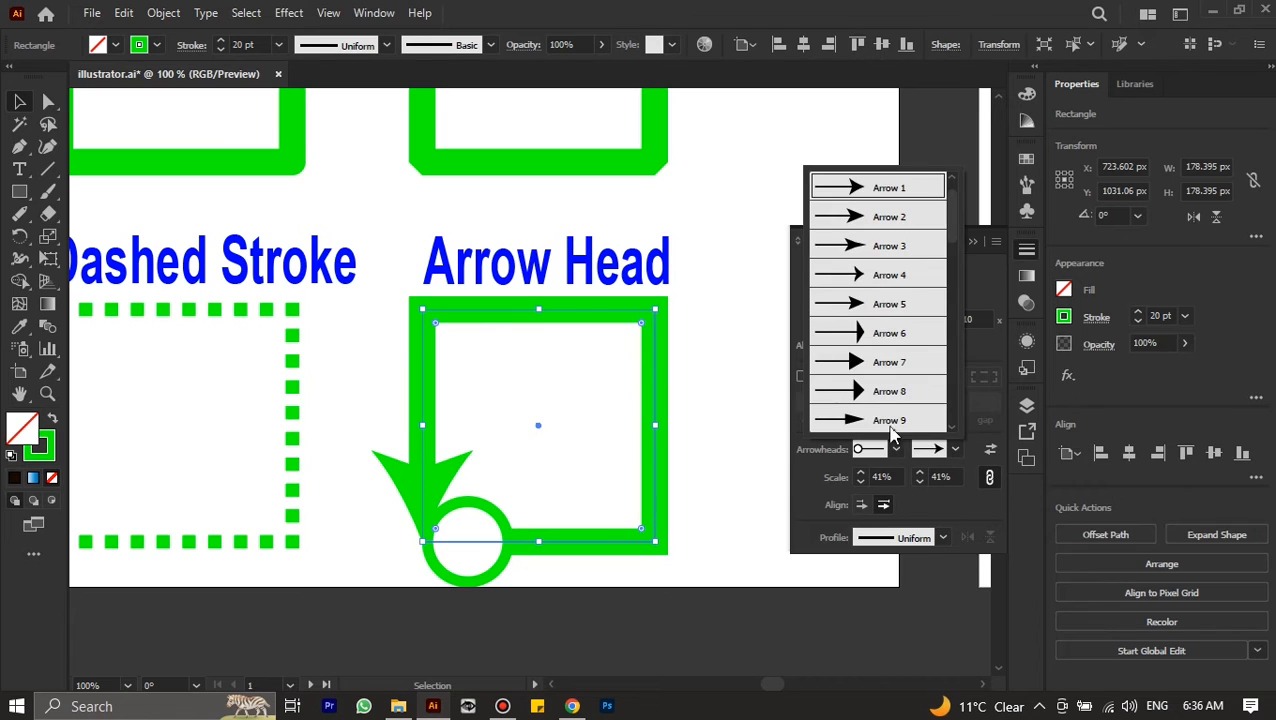
pyautogui.click(886, 424)
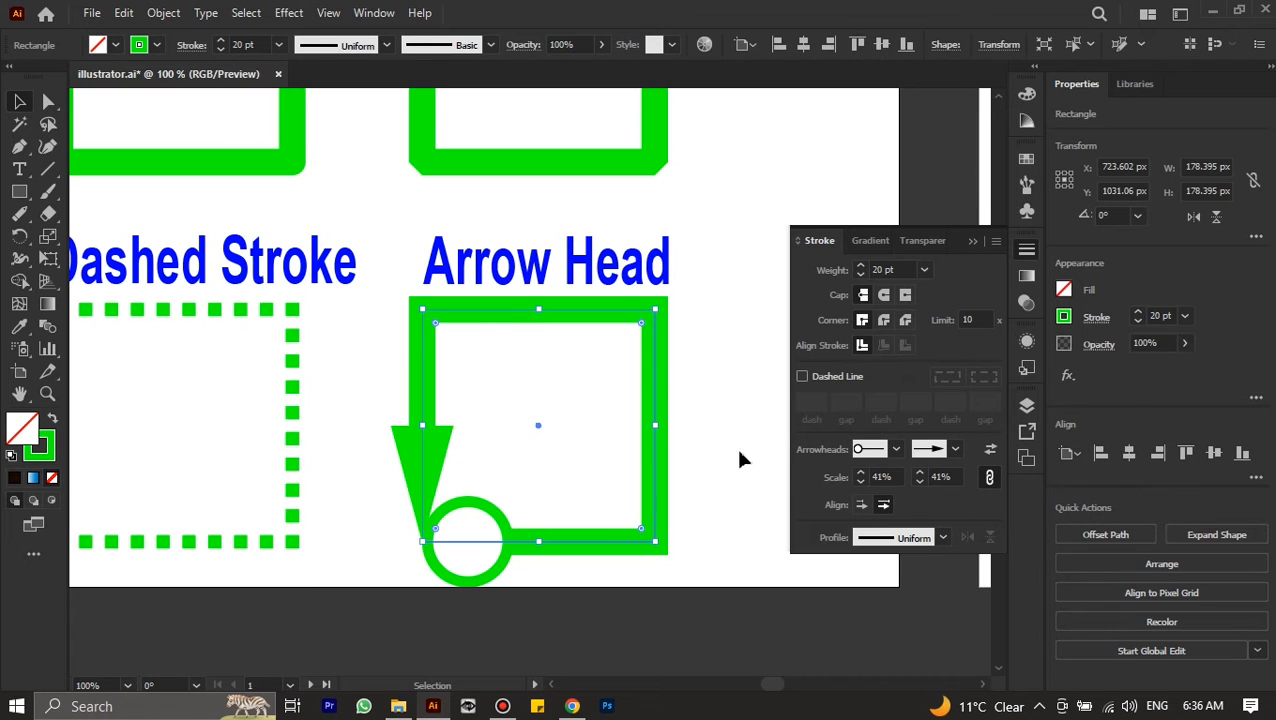
# Try swapping the start and end arrowheads and back, and try reducing their linked scales to 24%
pyautogui.click(991, 453)
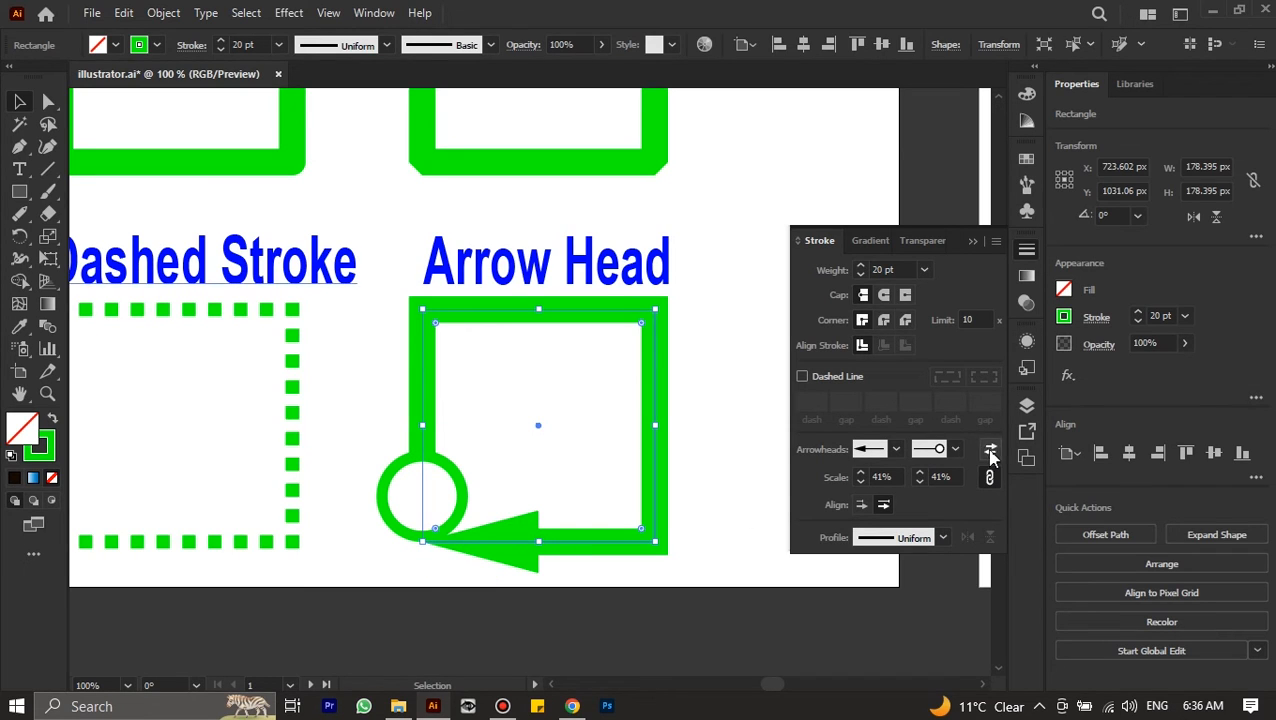
pyautogui.click(991, 453)
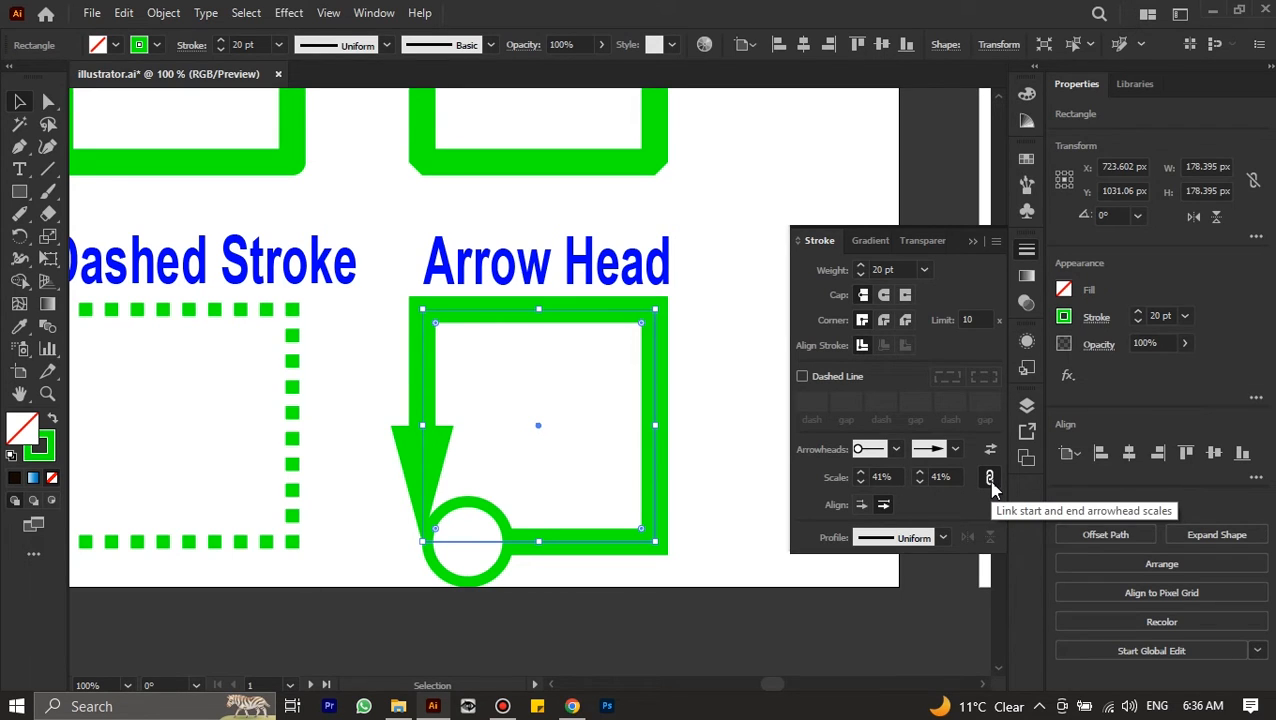
pyautogui.click(989, 479)
pyautogui.click(861, 483)
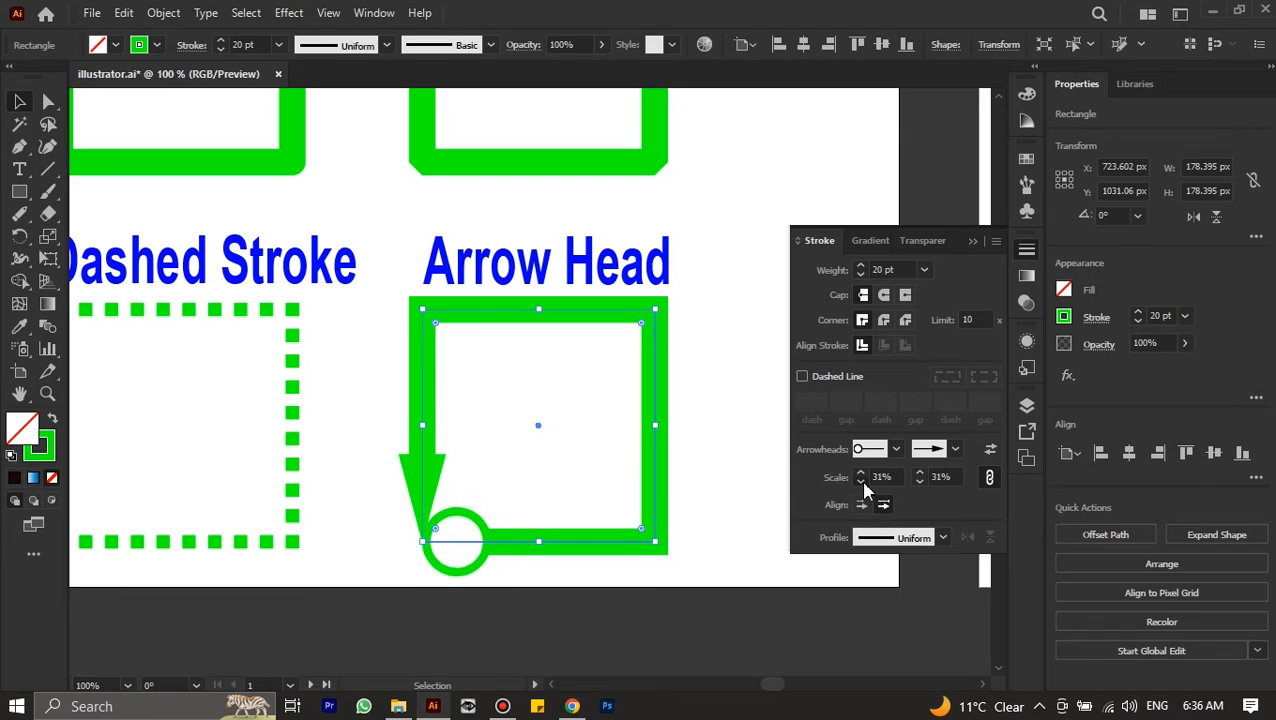
pyautogui.click(862, 483)
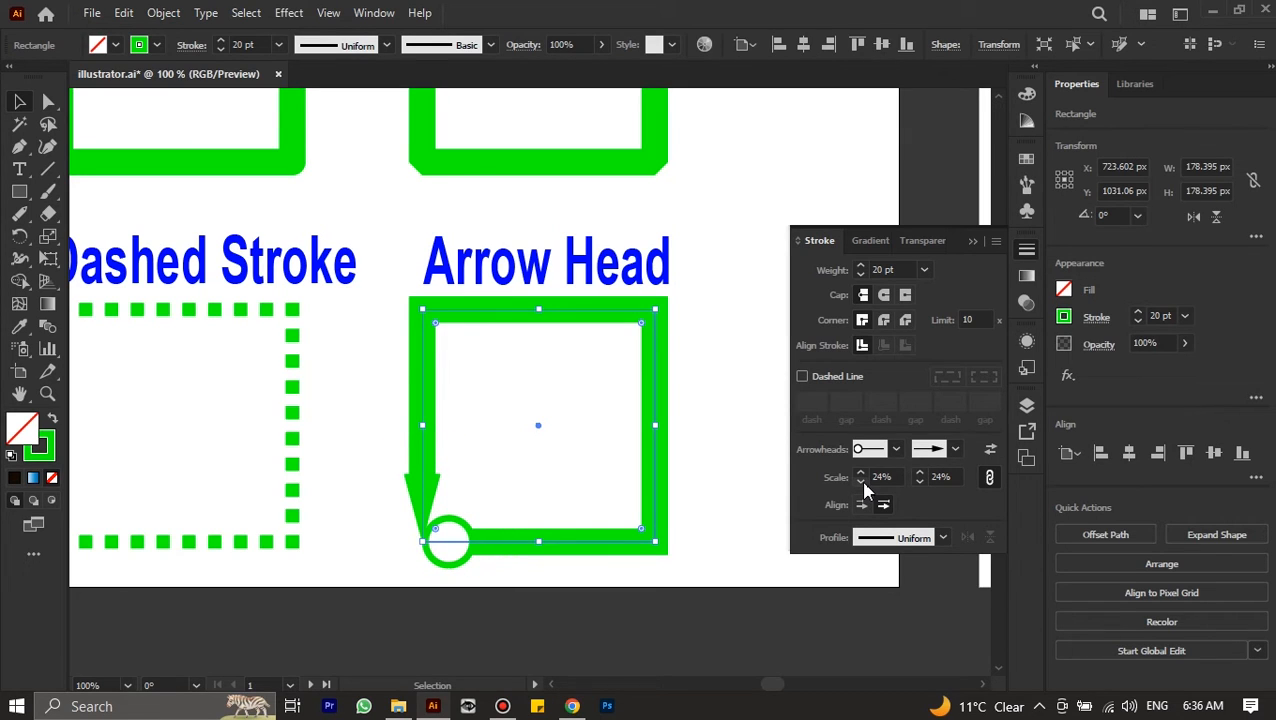
# Unlink the arrowhead scales and set the start arrowhead to 33% and the end arrowhead to 50%
pyautogui.click(988, 479)
pyautogui.click(861, 479)
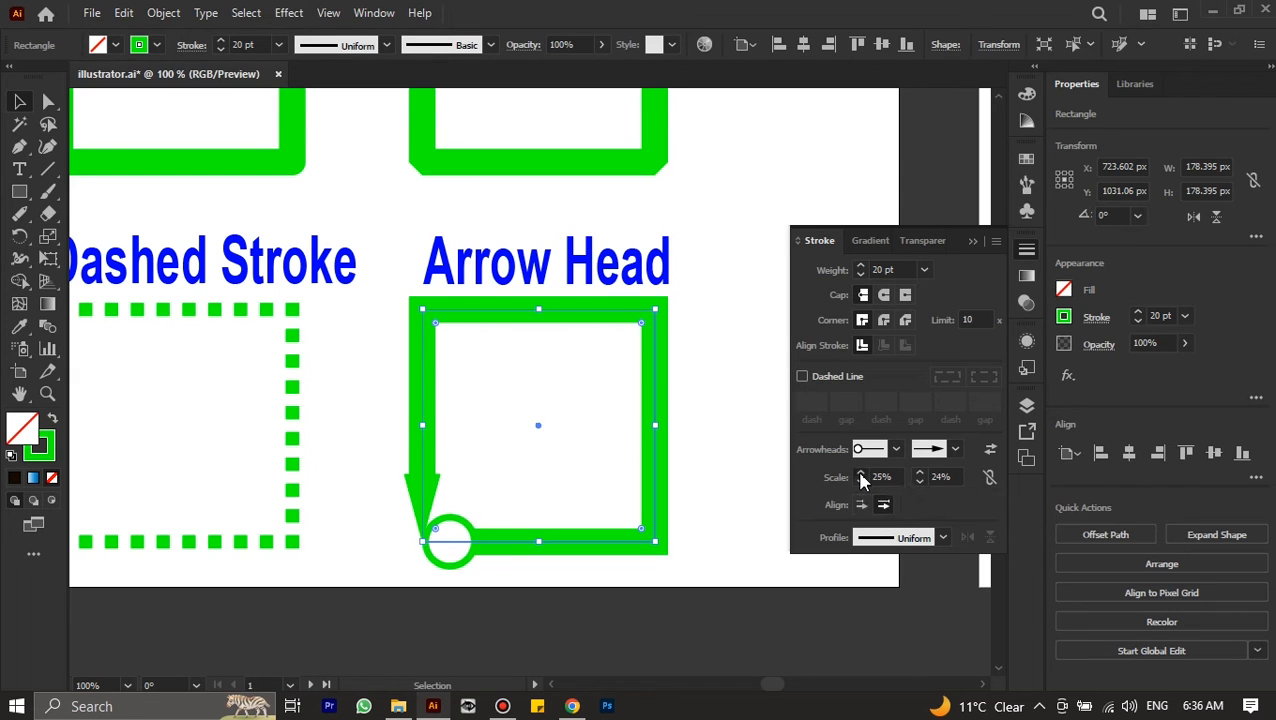
pyautogui.click(918, 479)
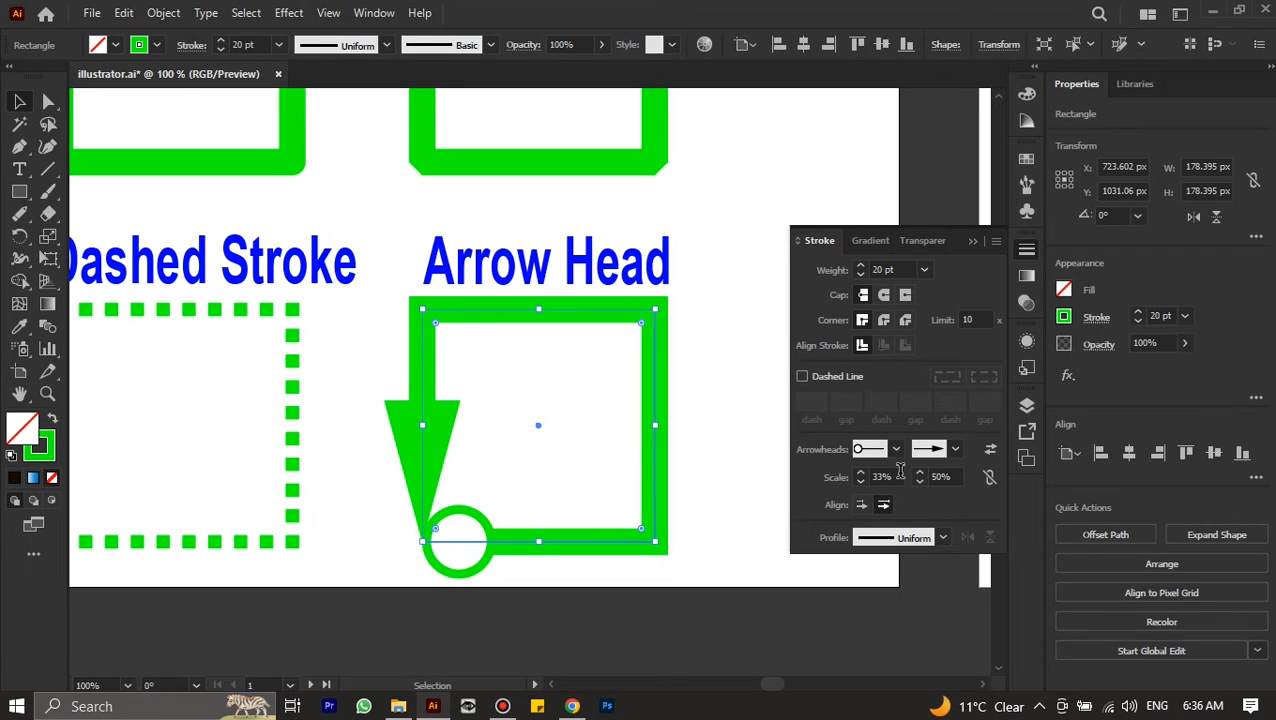
# Try extending the arrow tips beyond the end of the path, and return them to the path end
pyautogui.click(860, 506)
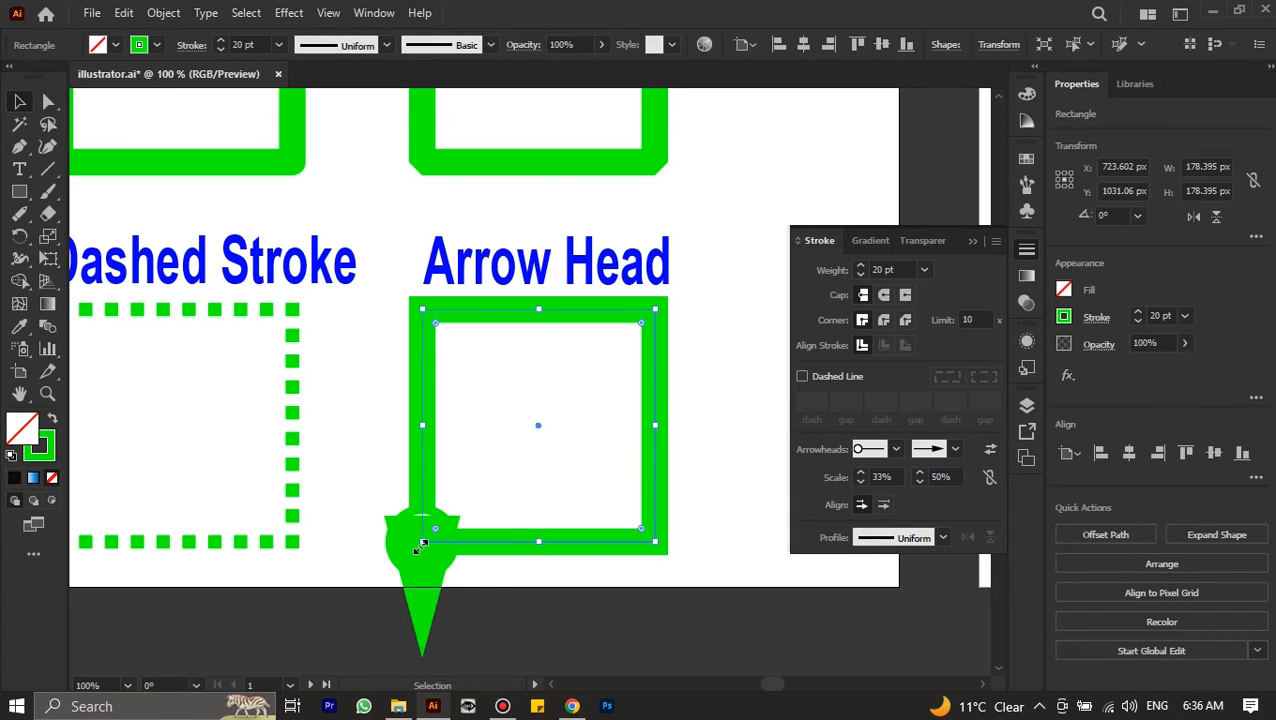
pyautogui.click(882, 506)
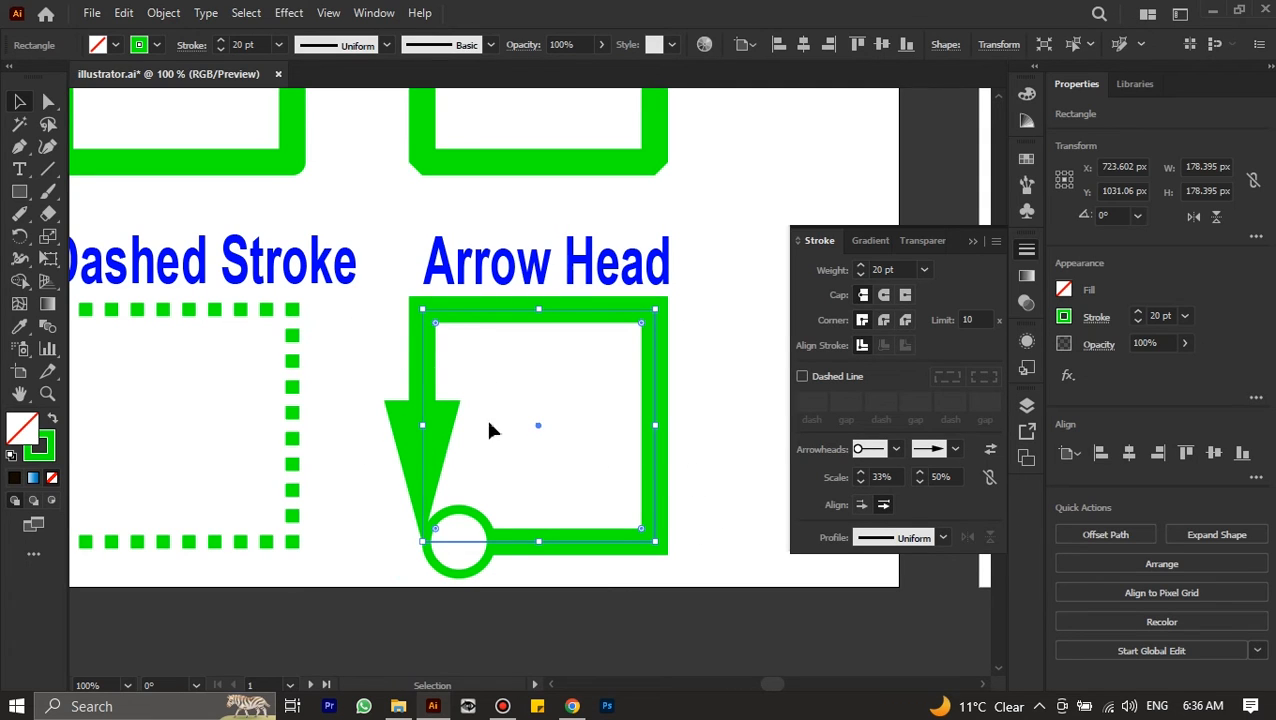
# Compare the stroke cap settings of the three plain black lines on the second artboard
pyautogui.scroll(-1, 533, 447)
pyautogui.scroll(-2, 533, 447)
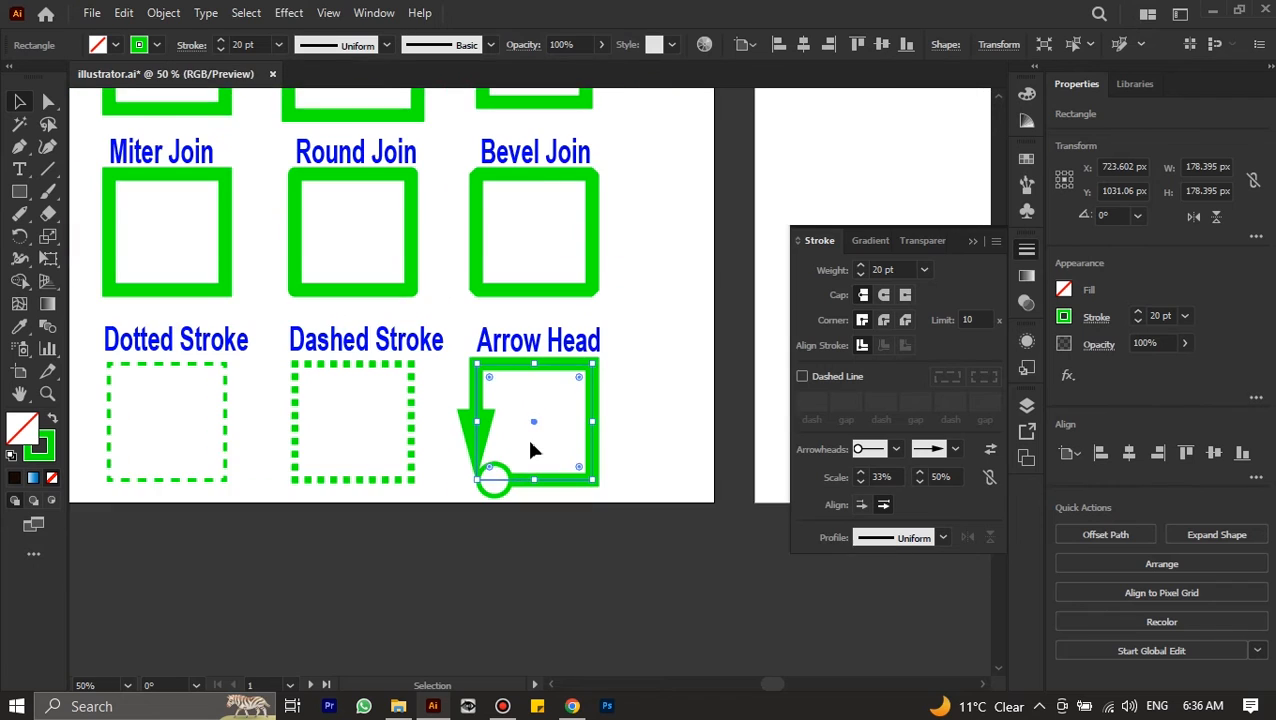
pyautogui.scroll(-3, 531, 450)
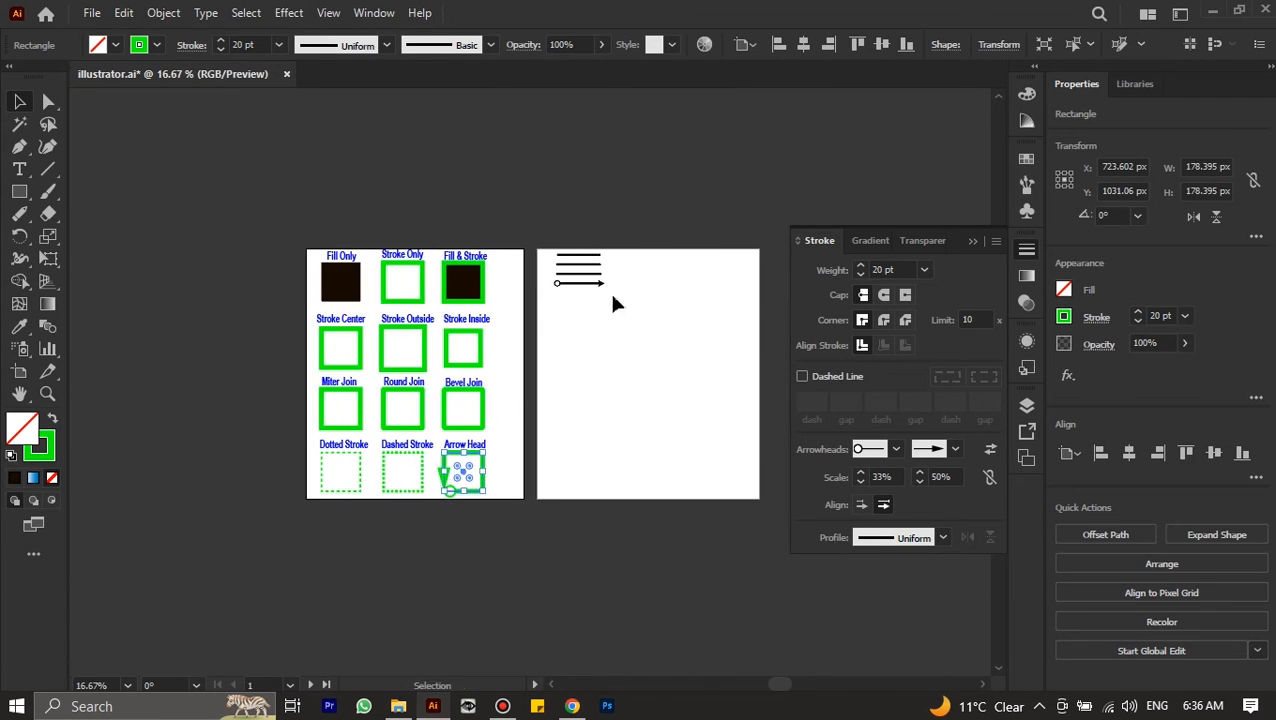
pyautogui.scroll(5, 607, 277)
pyautogui.scroll(1, 606, 277)
pyautogui.click(490, 385)
pyautogui.click(431, 234)
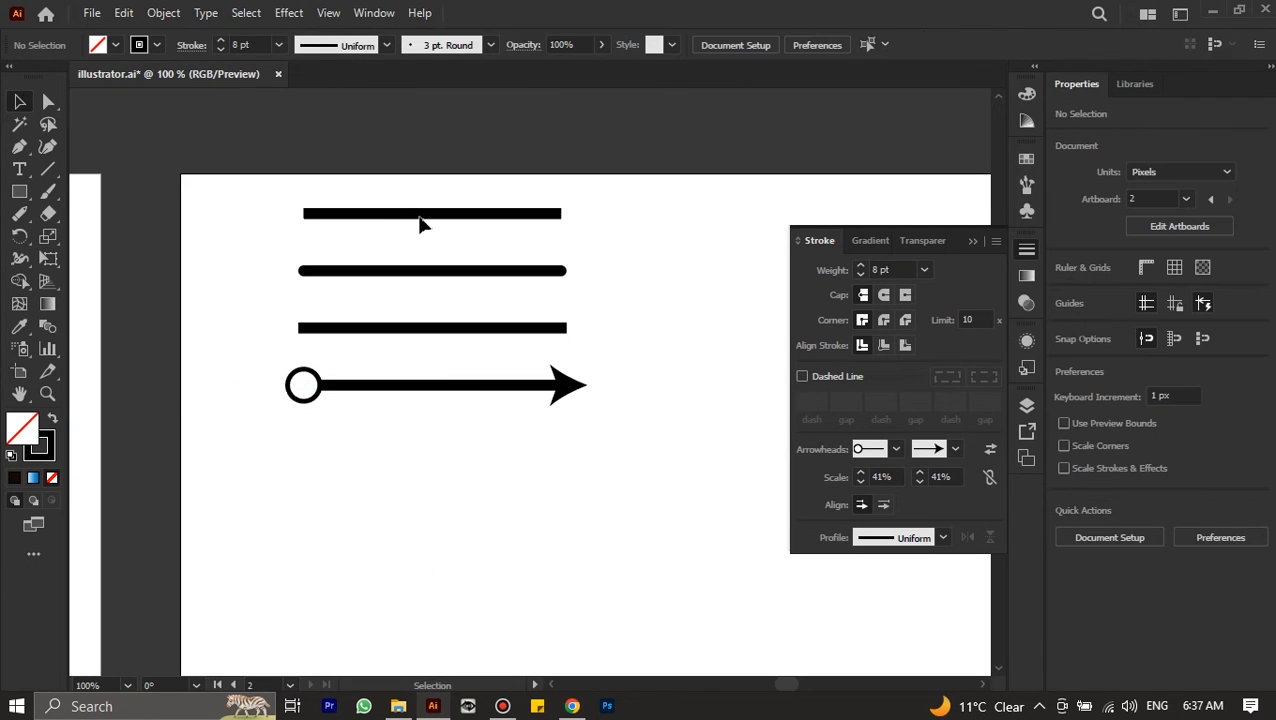
pyautogui.click(433, 215)
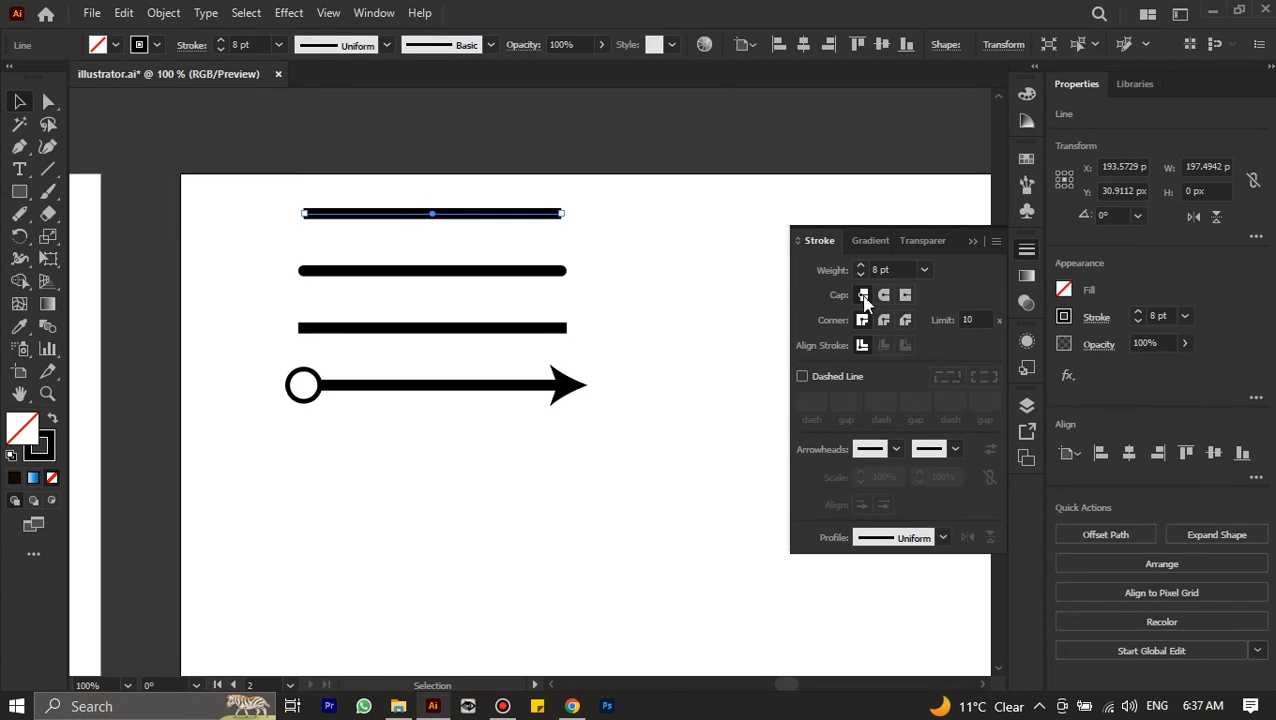
pyautogui.click(863, 297)
pyautogui.click(447, 271)
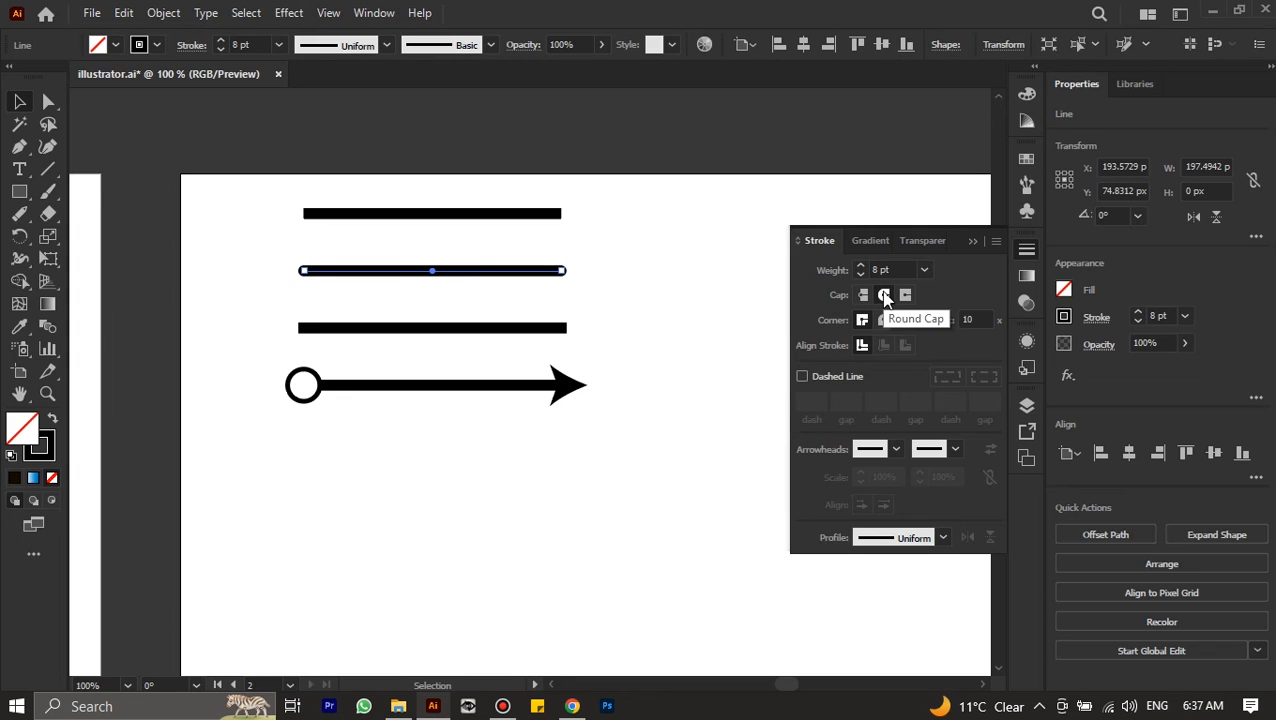
pyautogui.click(441, 330)
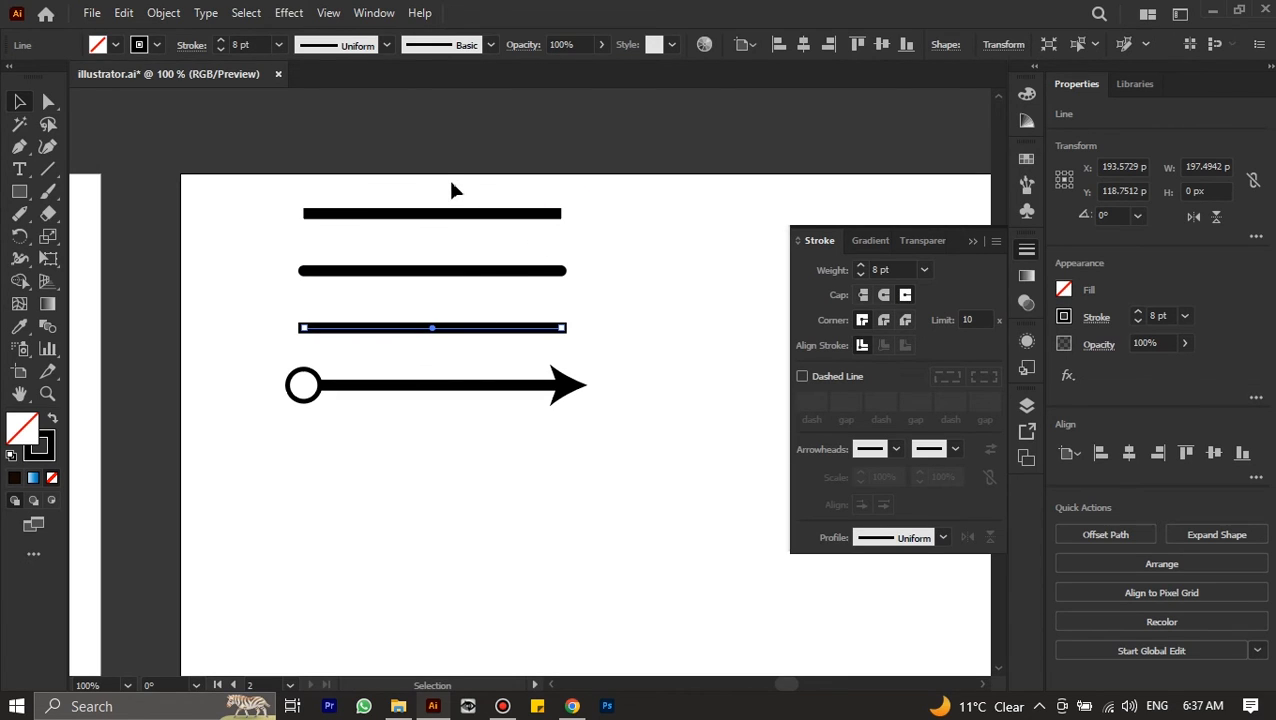
# Examine the ends of the three plain lines up close, and check the stroke settings of the arrow line below them
pyautogui.moveTo(451, 184); pyautogui.dragTo(410, 348)
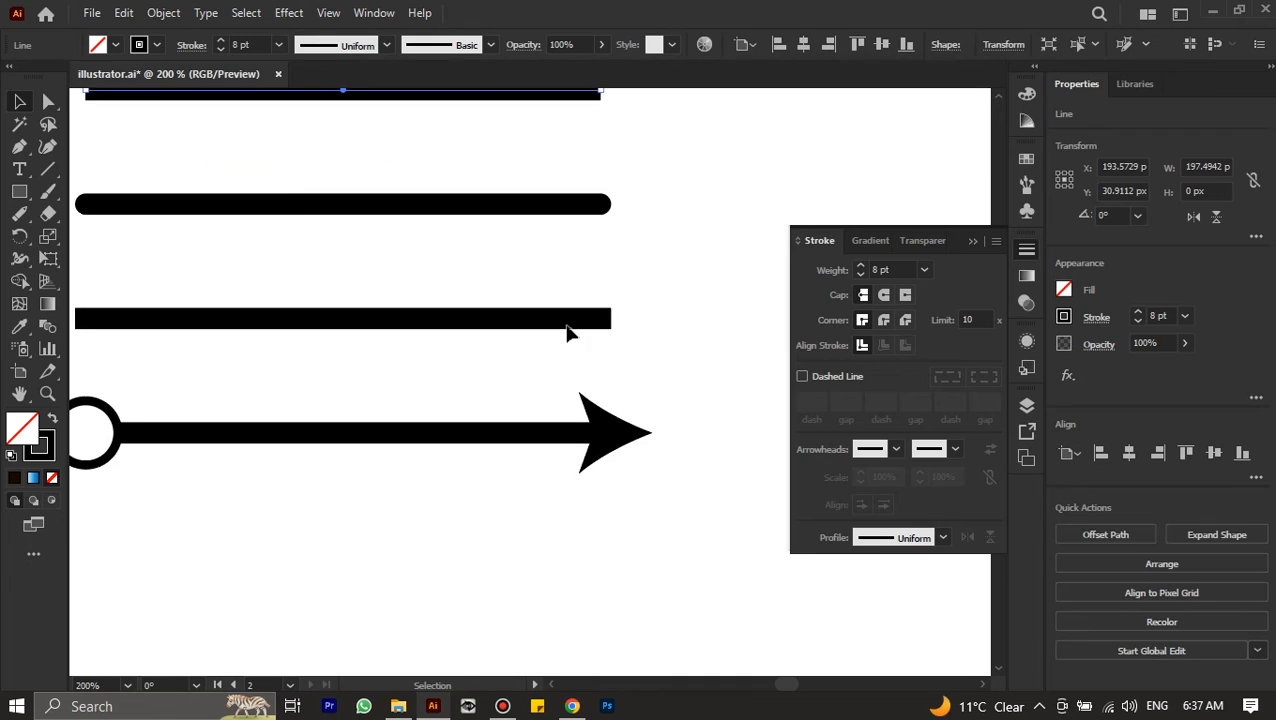
pyautogui.hscroll(-2, 570, 328)
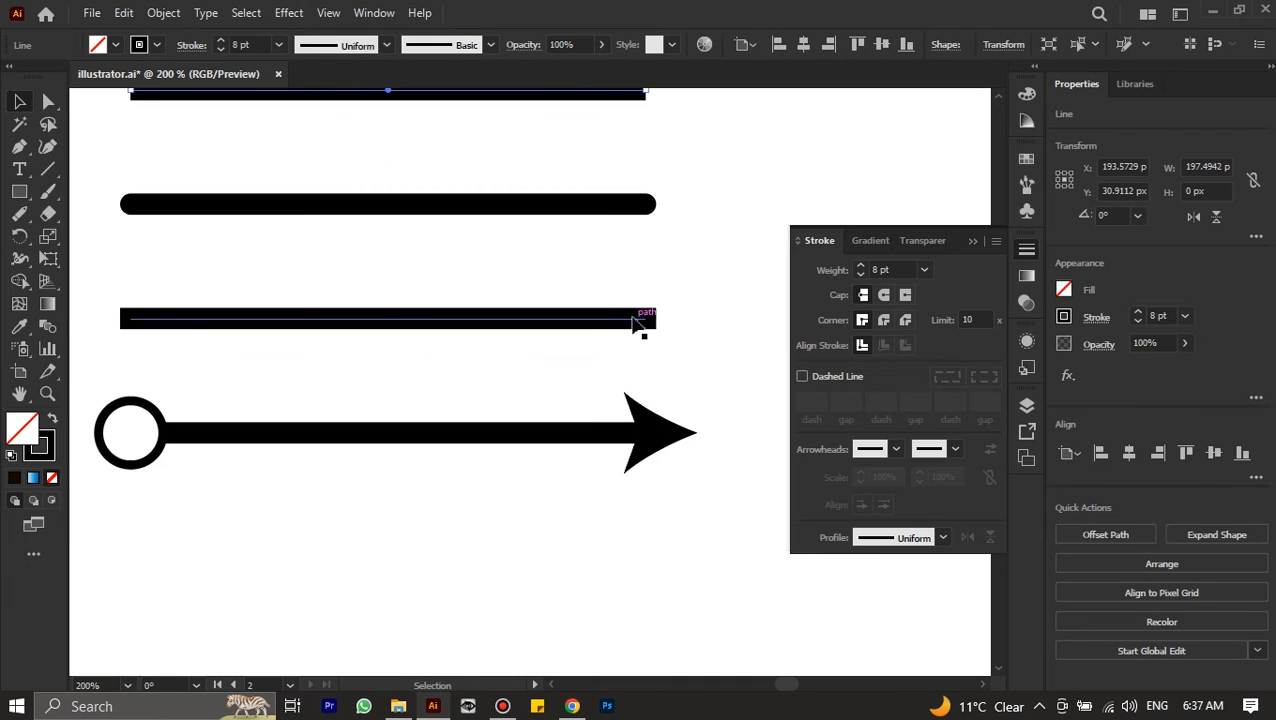
pyautogui.click(639, 318)
pyautogui.scroll(2, 648, 330)
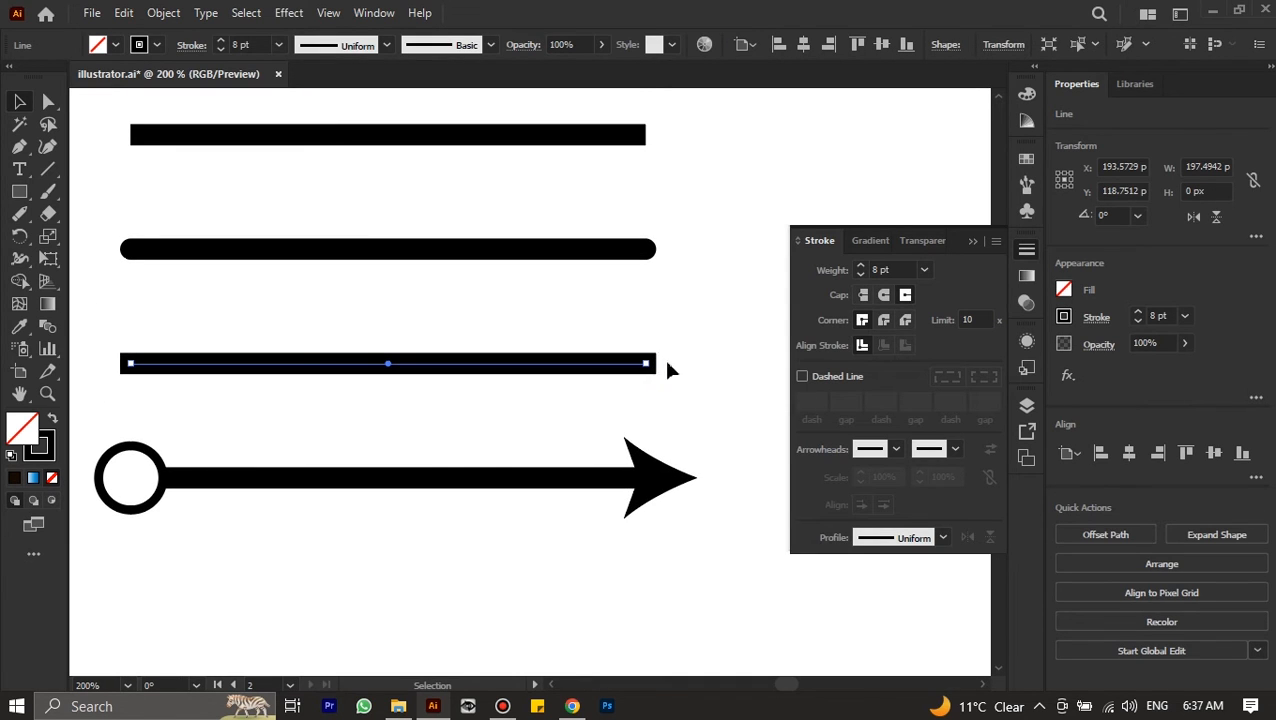
pyautogui.click(645, 133)
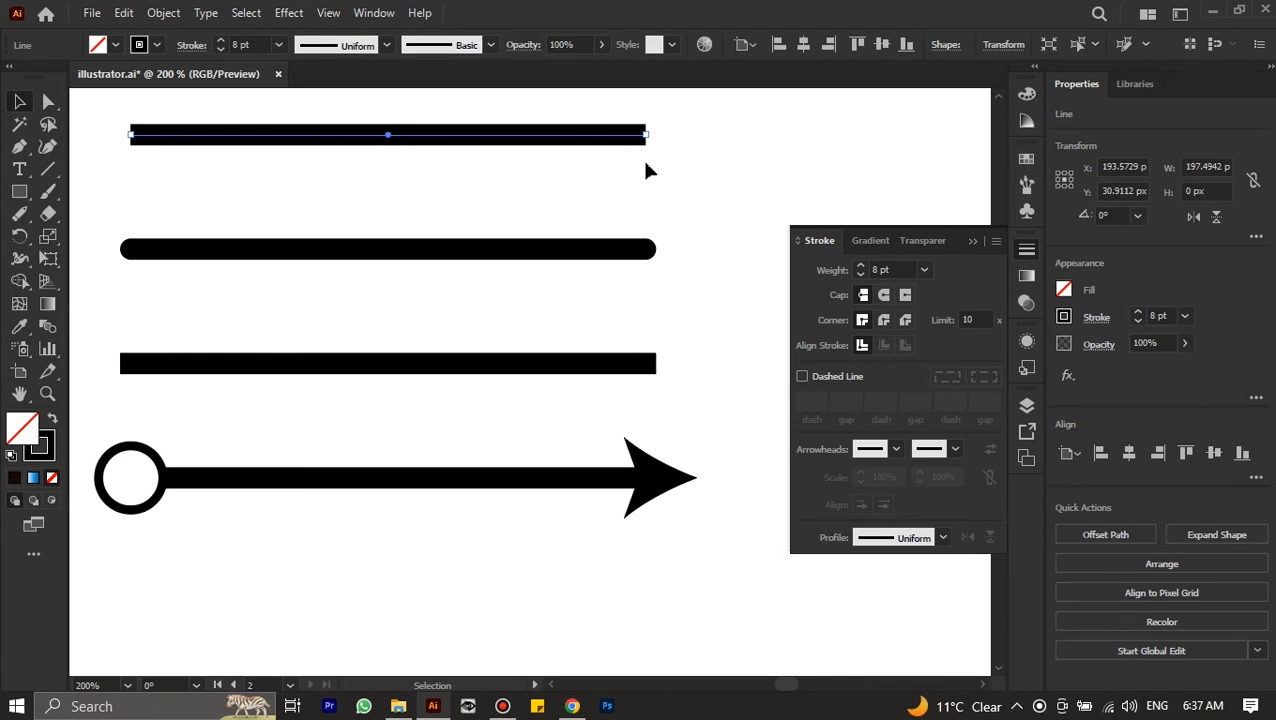
pyautogui.hscroll(-2, 554, 507)
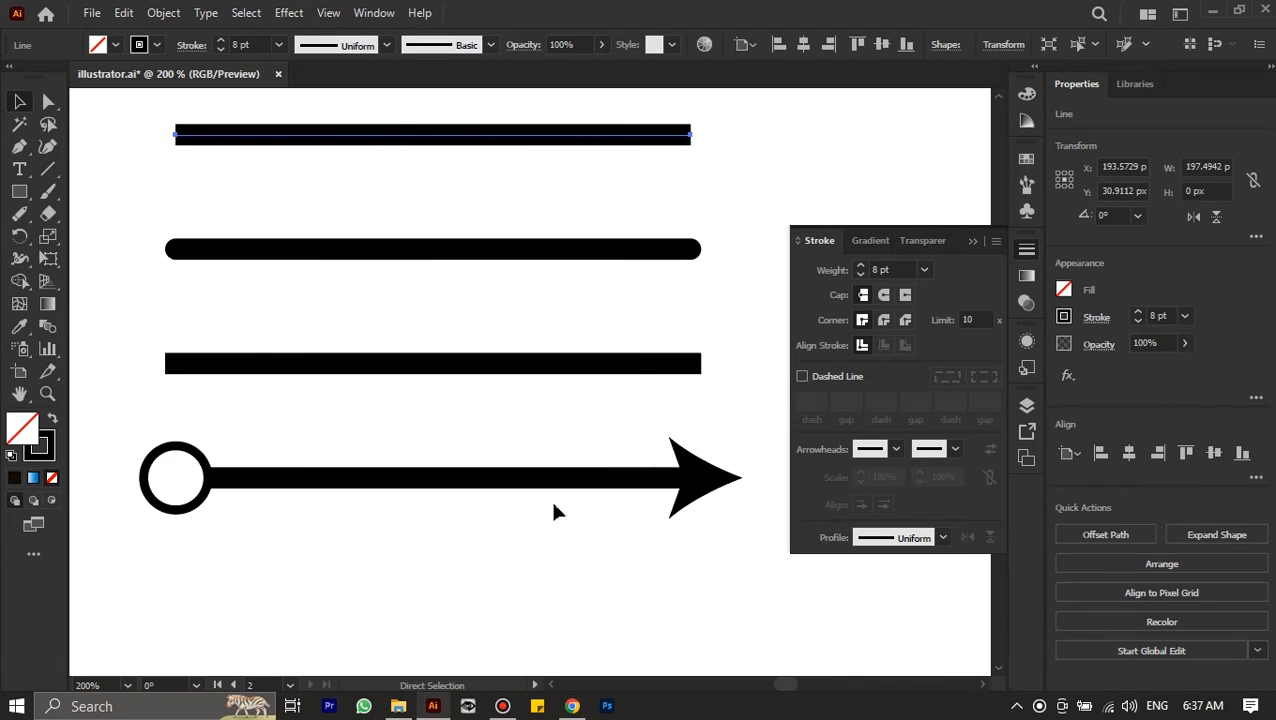
pyautogui.click(493, 482)
pyautogui.click(496, 484)
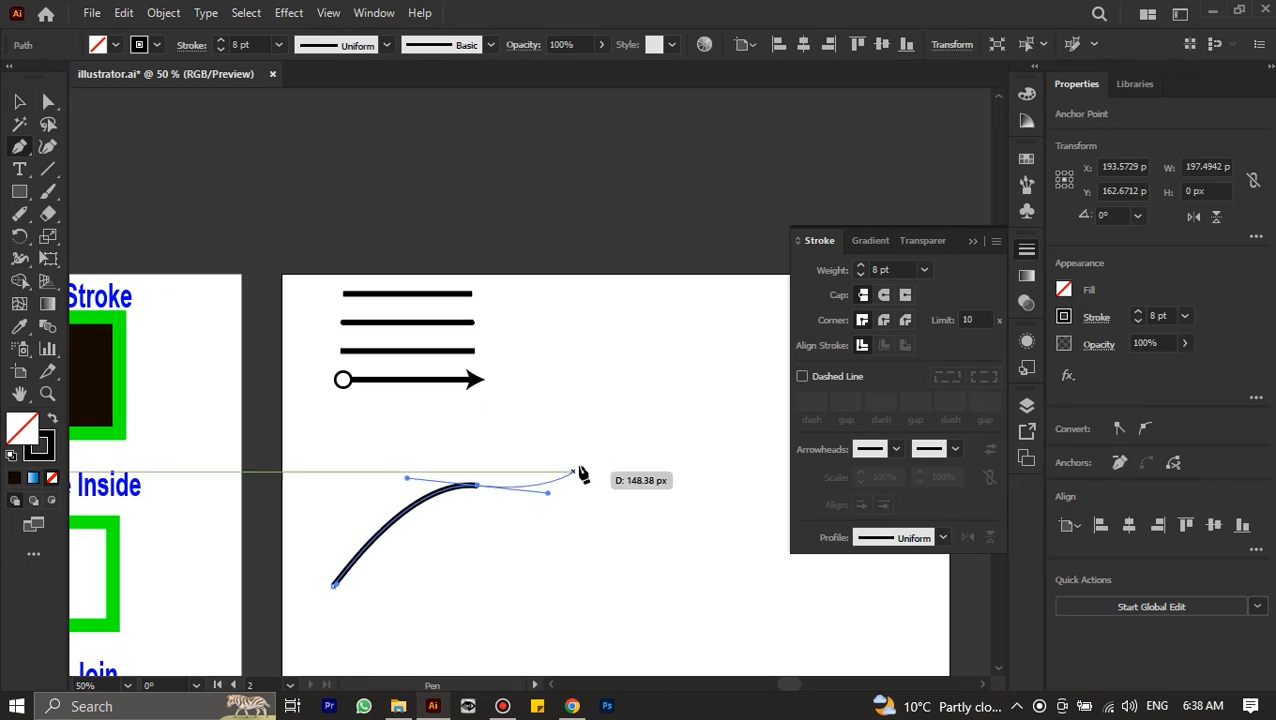
# Draw an S-shaped open path about 318 px wide and 304 px high below the arrow line with the Pen tool
pyautogui.moveTo(540, 388); pyautogui.dragTo(537, 362)
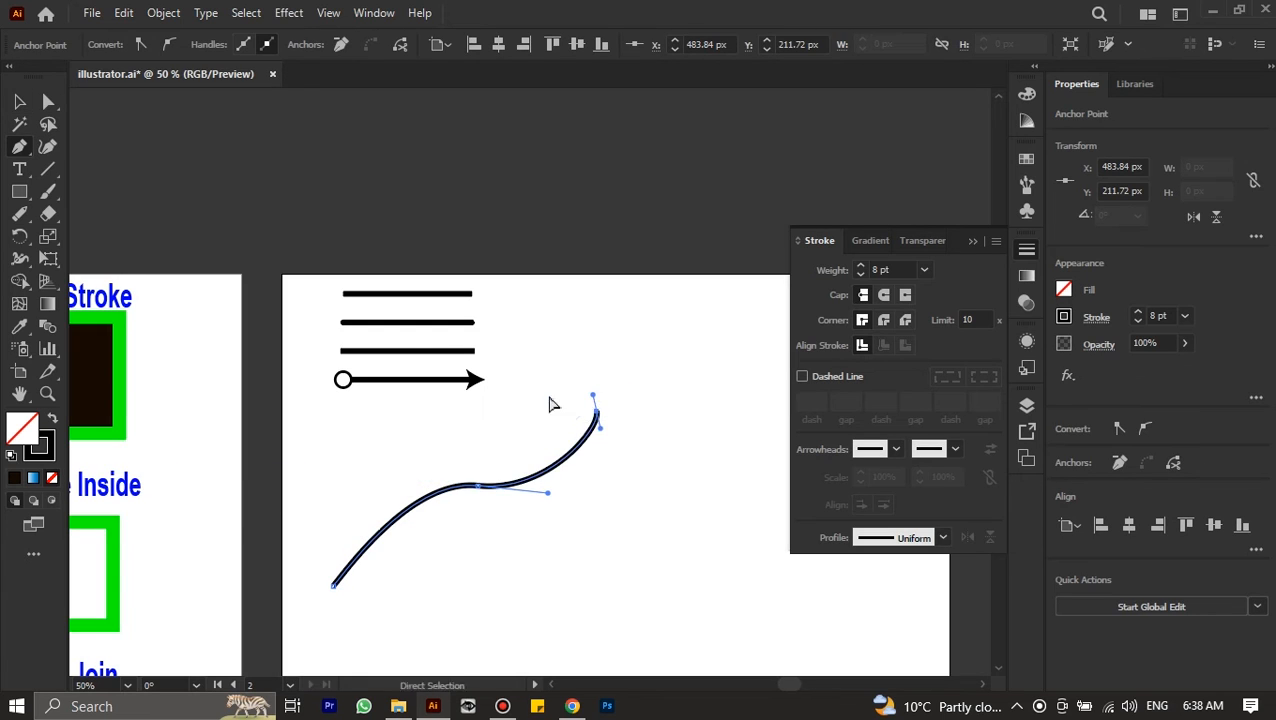
pyautogui.scroll(1, 520, 428)
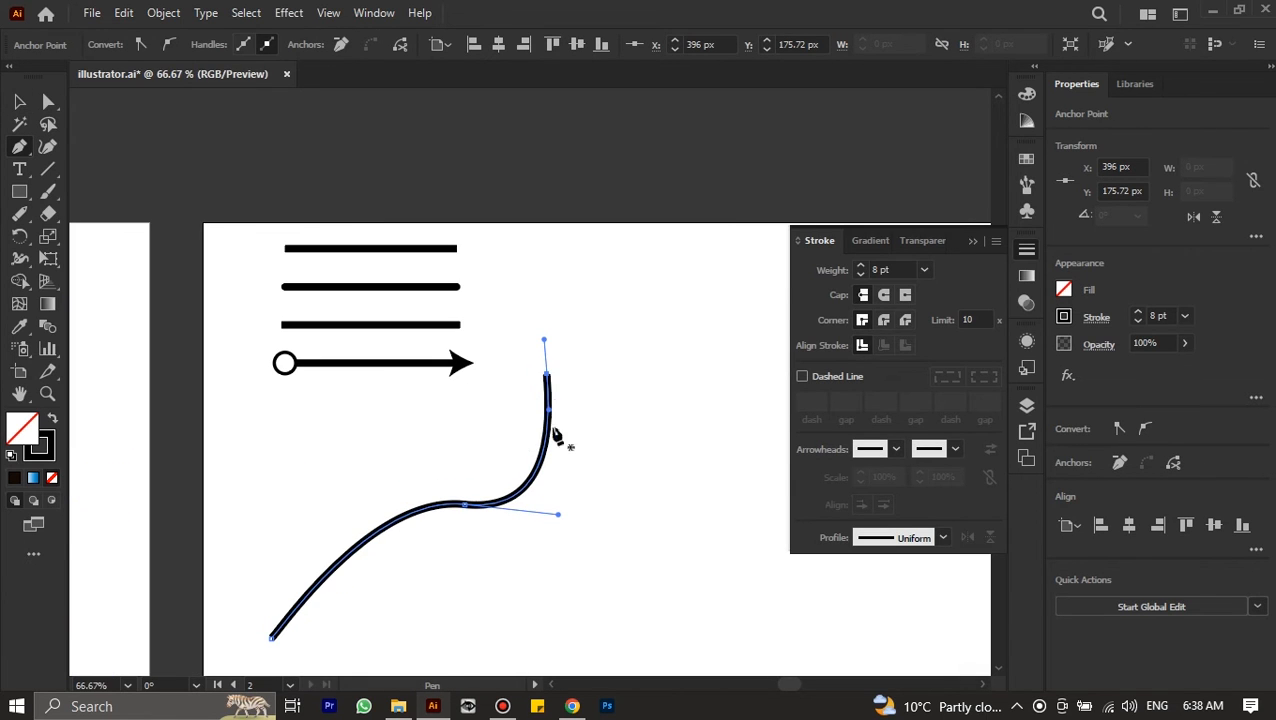
pyautogui.press('v')
# Give the curved path a solid circle start and a pointed arrow end, and link both arrowhead scales at 57%
pyautogui.click(896, 449)
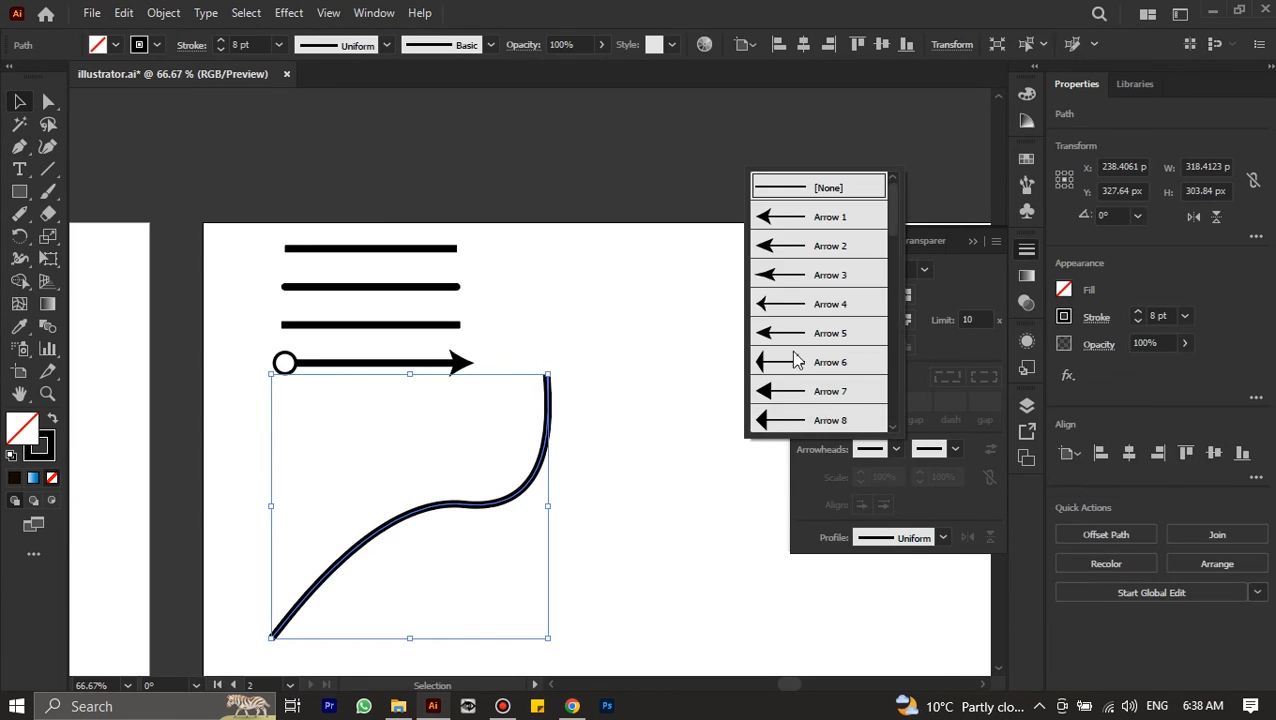
pyautogui.scroll(-5, 793, 352)
pyautogui.click(781, 283)
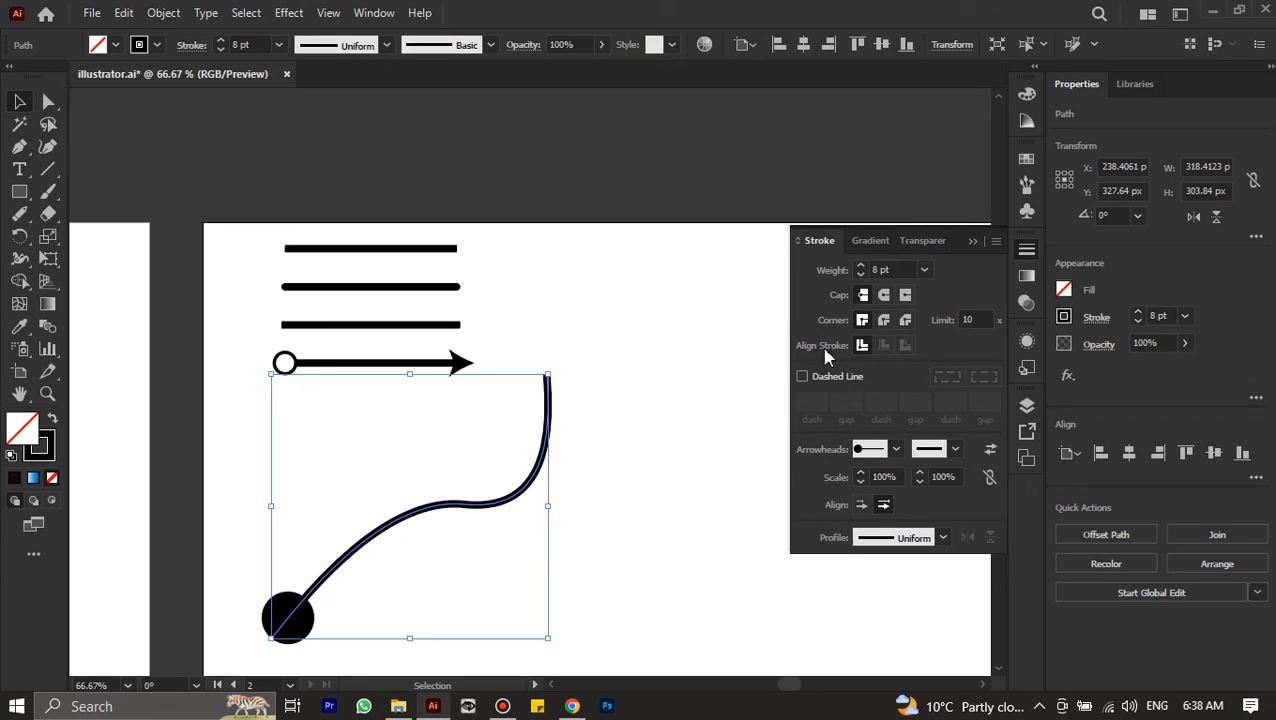
pyautogui.click(954, 452)
pyautogui.click(852, 224)
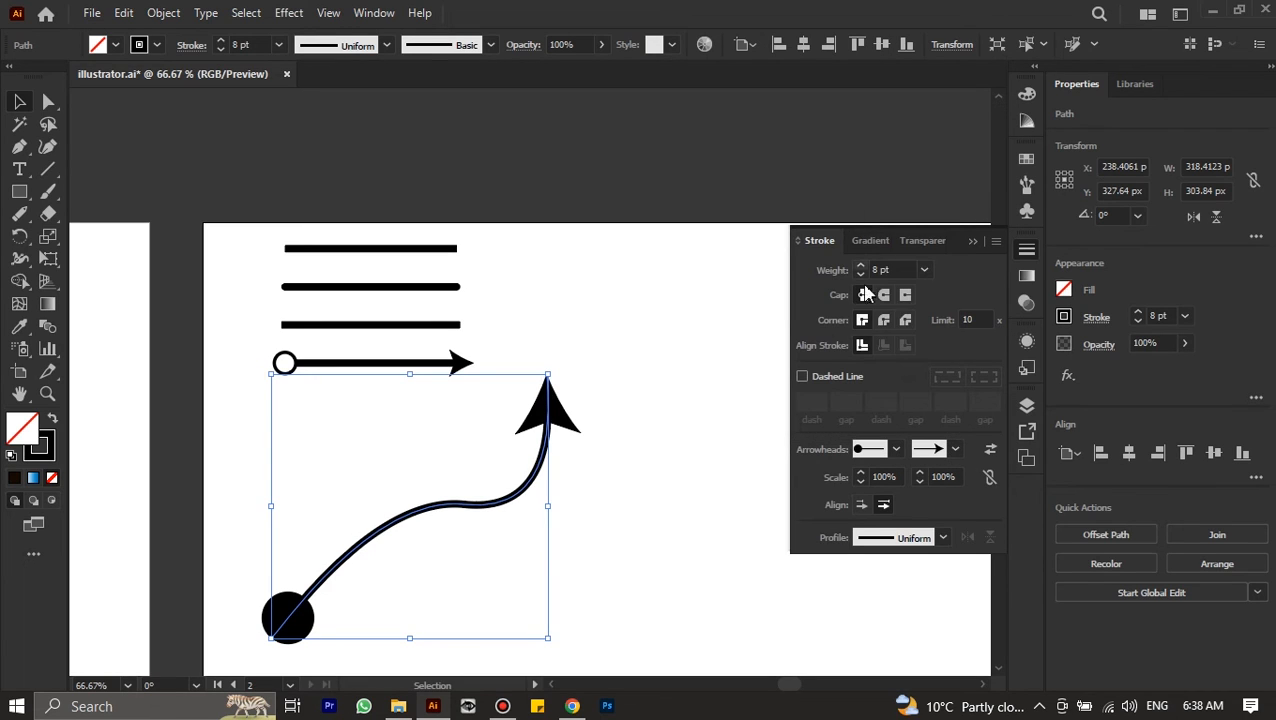
pyautogui.click(990, 478)
pyautogui.click(860, 483)
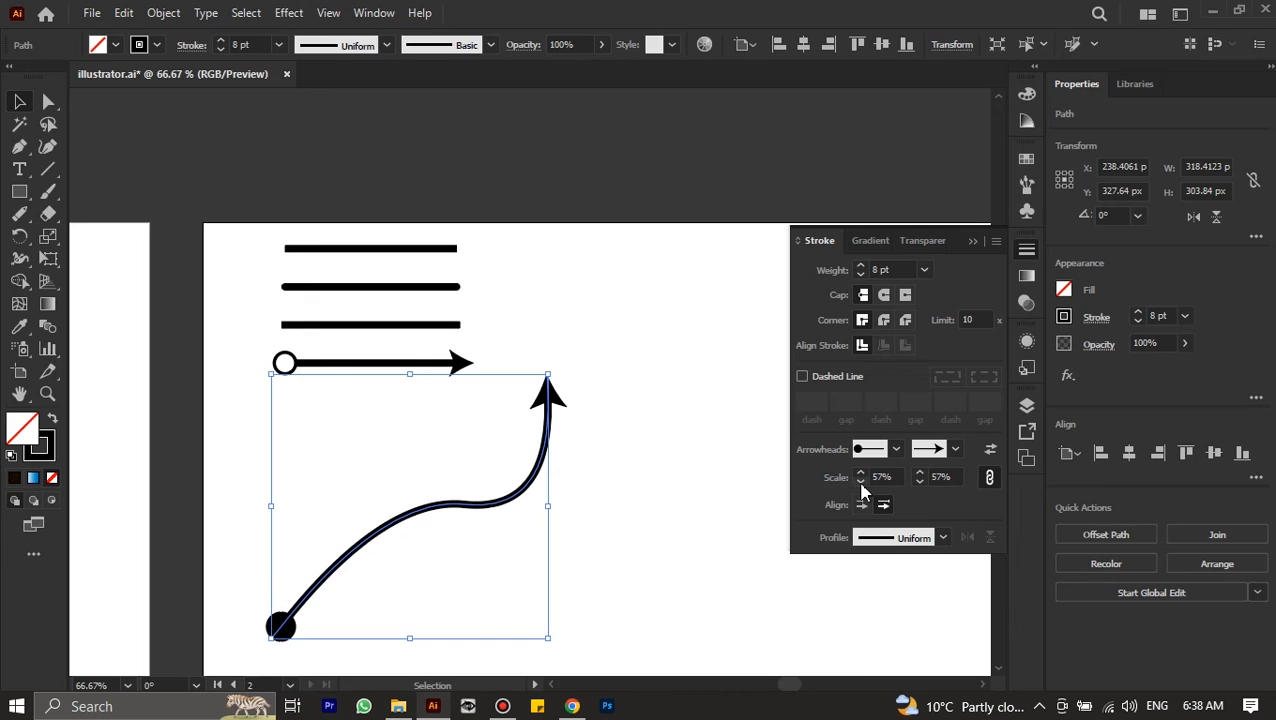
# Try the double-bulge, one-sided arch and triangular taper width profiles on the curved arrow
pyautogui.click(916, 548)
pyautogui.click(900, 398)
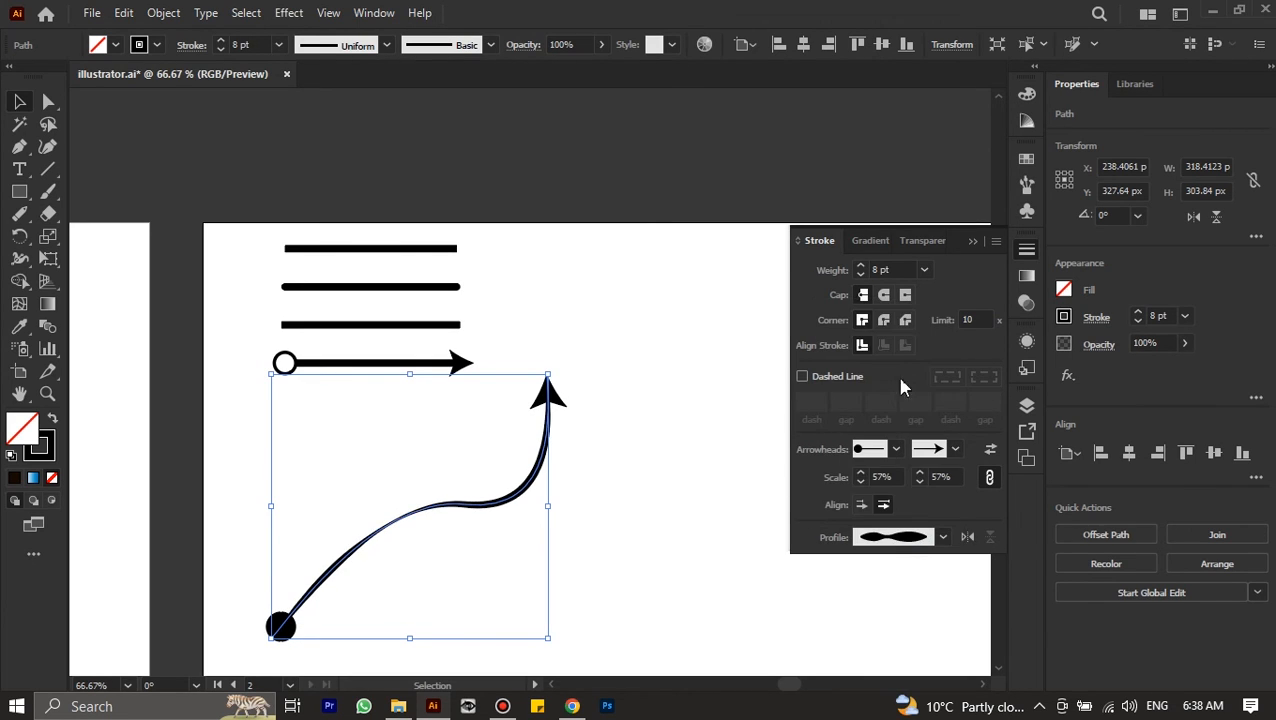
pyautogui.click(920, 540)
pyautogui.click(883, 494)
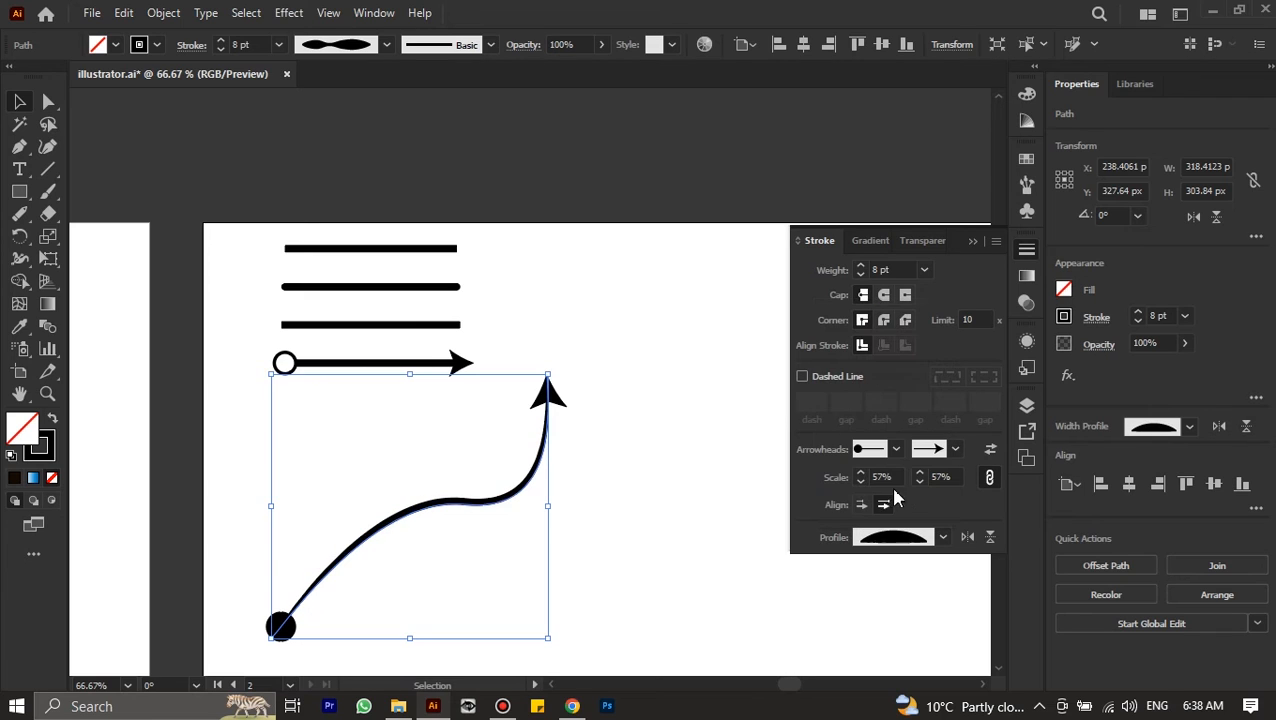
pyautogui.click(912, 537)
pyautogui.click(892, 440)
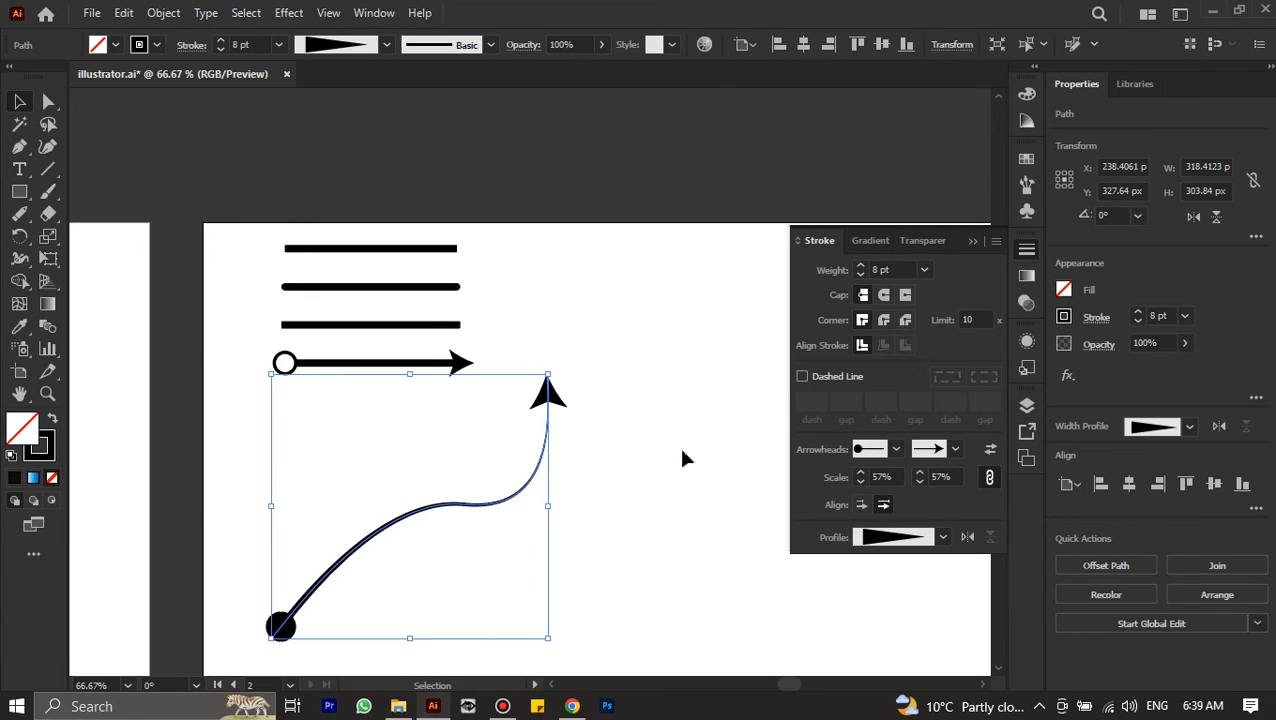
# Apply the width profile with an even middle and short tapered ends to the curved arrow, and deselect it
pyautogui.click(918, 540)
pyautogui.click(890, 322)
pyautogui.click(620, 484)
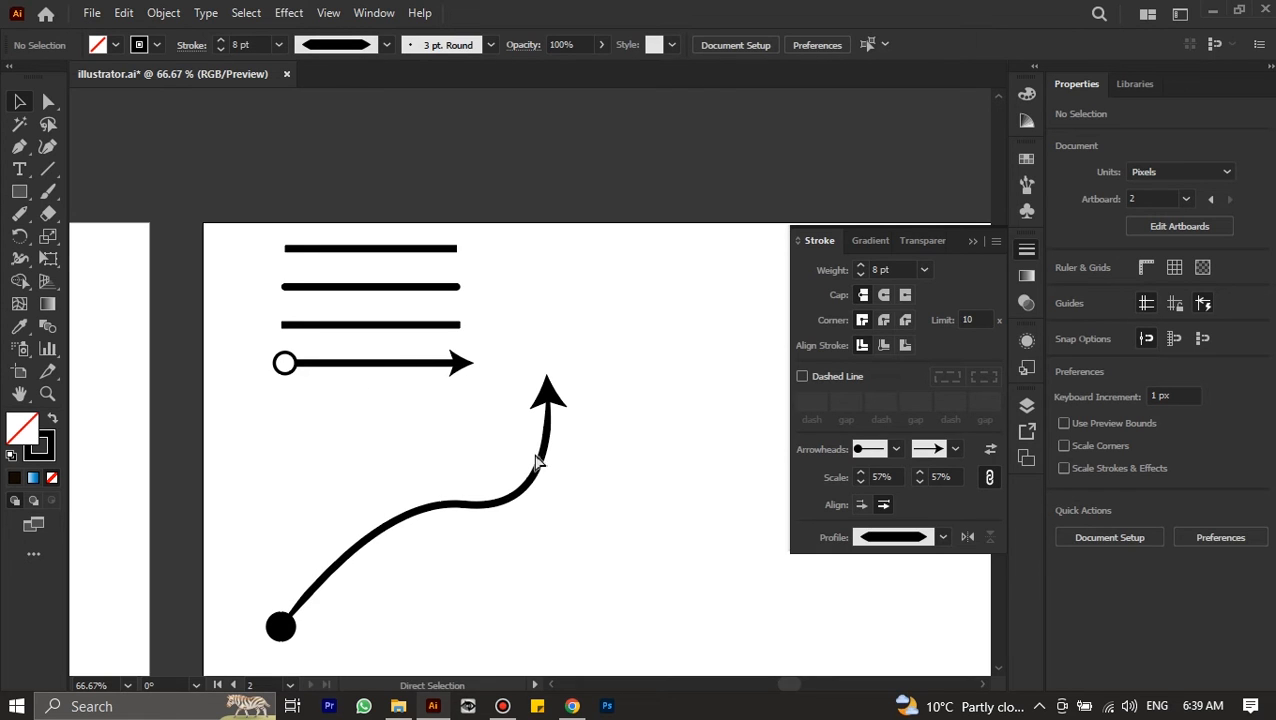
pyautogui.scroll(-2, 535, 456)
pyautogui.scroll(-2, 537, 460)
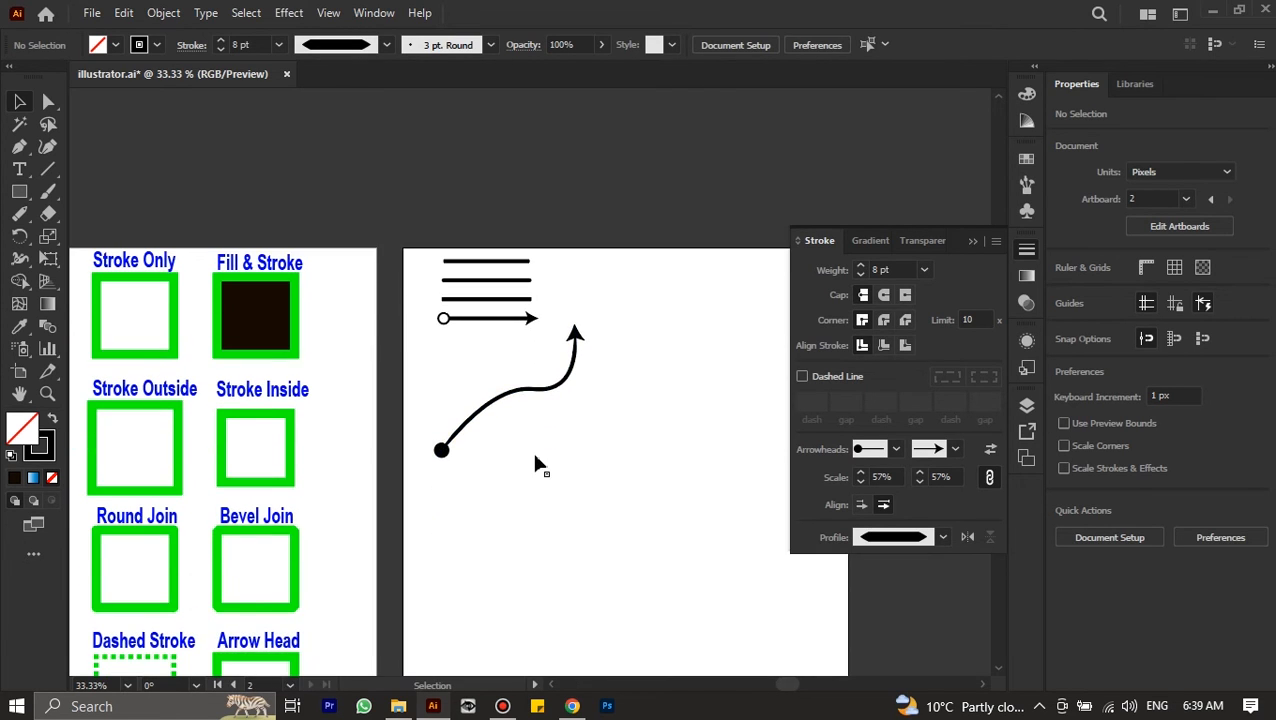
pyautogui.hscroll(-2, 537, 459)
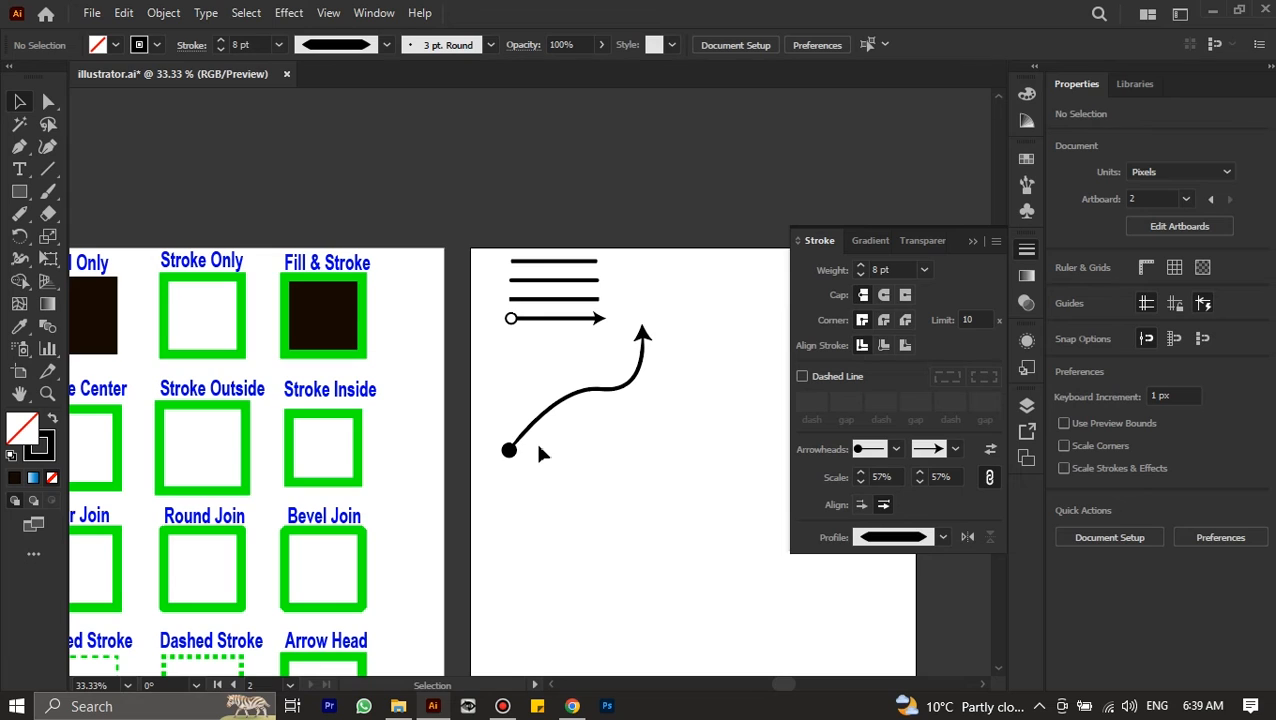